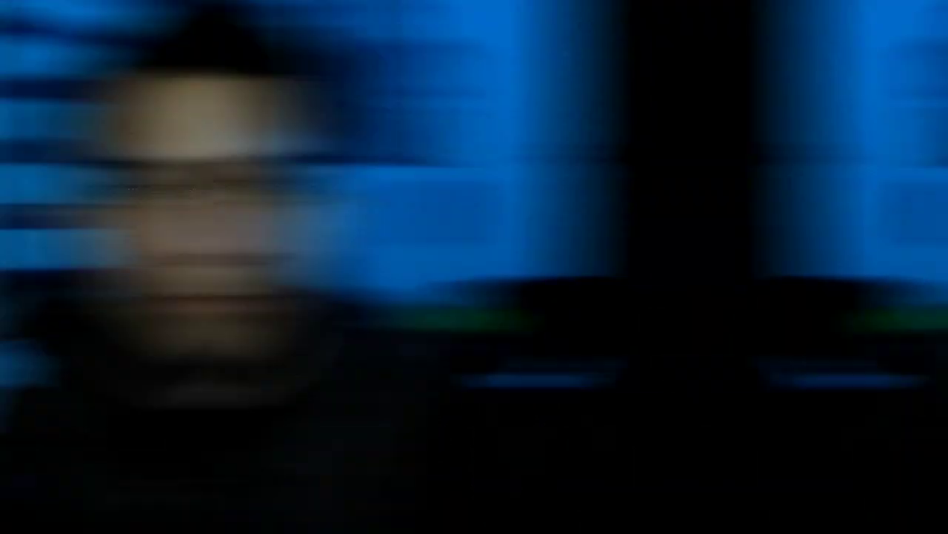
# - Delete the selected sphere, keeping the shark, crewmate figure and interlocking rings
pyautogui.press('Delete')
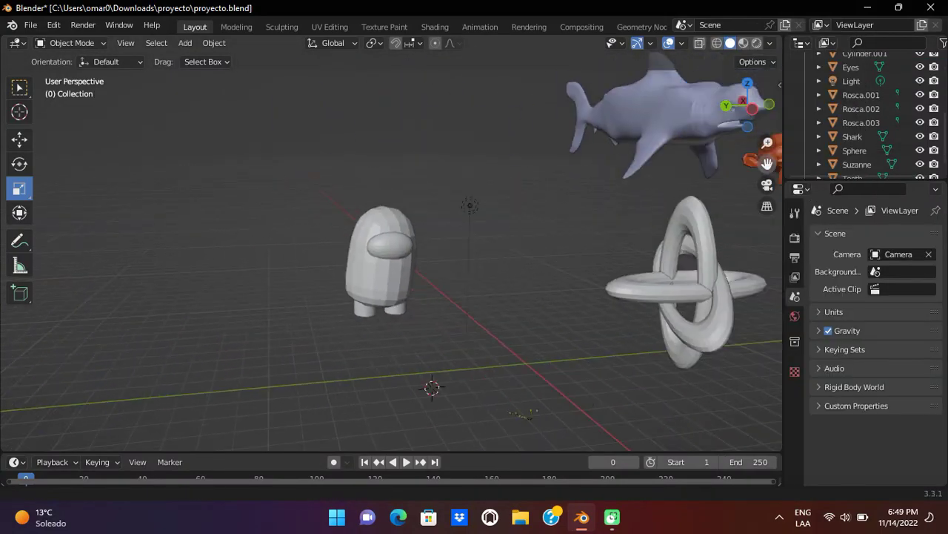
# - Add a new cube, move it aside and stretch it into a long block
pyautogui.hotkey('shift', 'a')
pyautogui.click(434, 229)
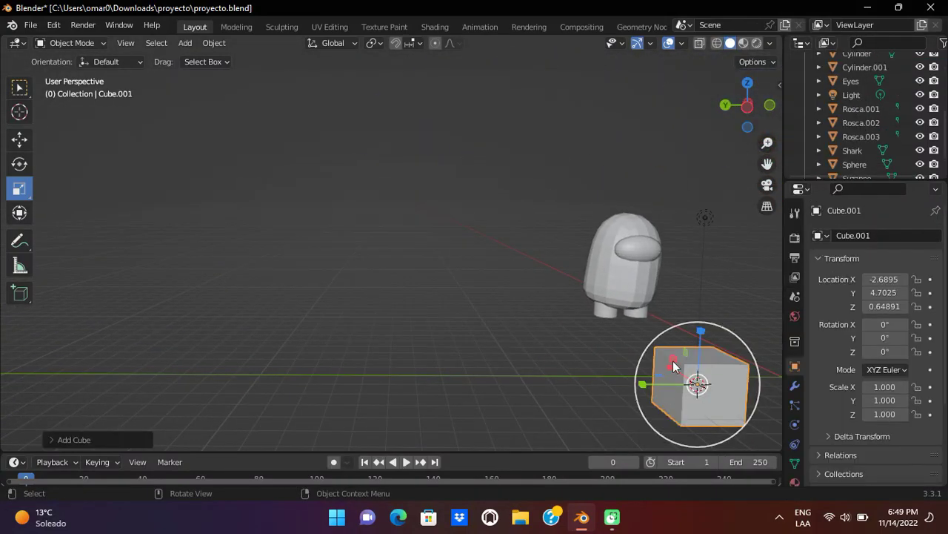
pyautogui.press('g')
pyautogui.scroll(3, 362, 256)
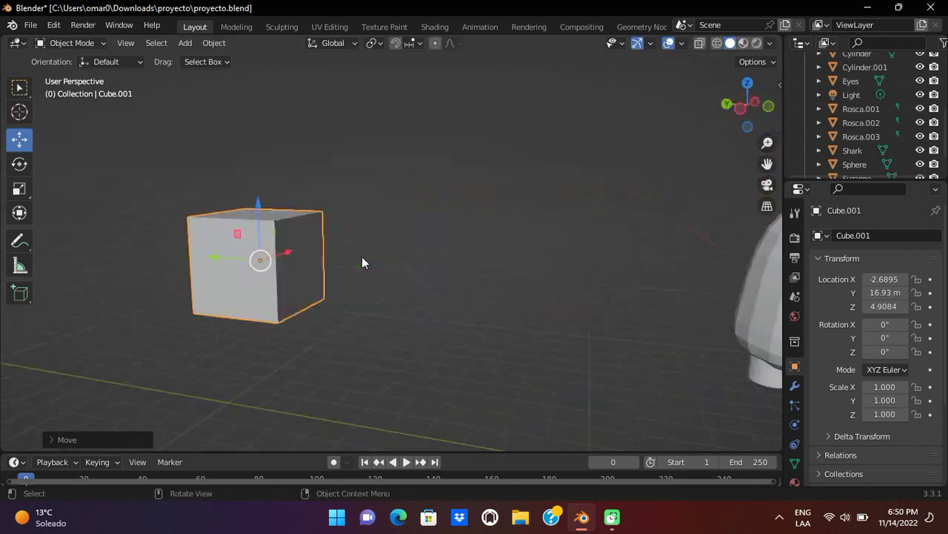
pyautogui.moveTo(362, 263); pyautogui.dragTo(311, 245, button='middle')
pyautogui.click(19, 189)
pyautogui.moveTo(346, 235); pyautogui.dragTo(166, 207)
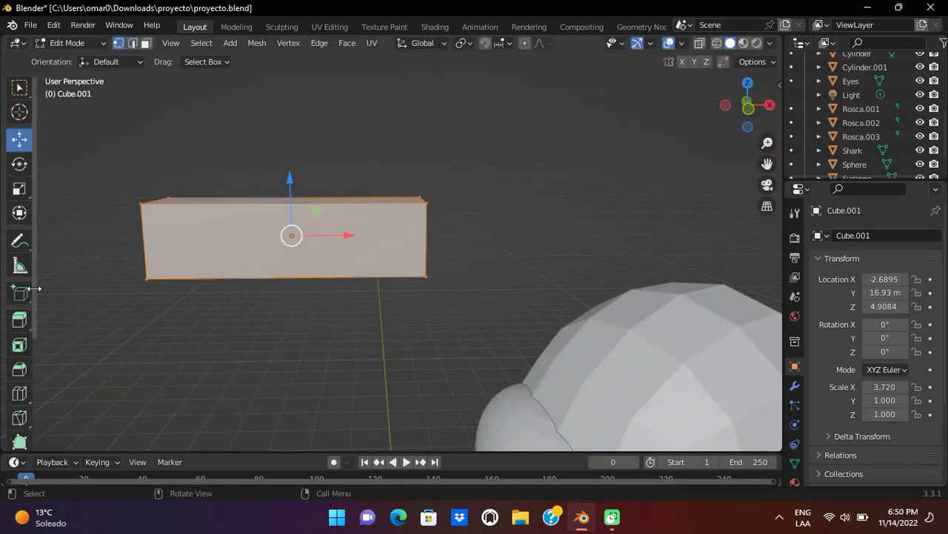
# - Extrude a face of the block outward and inset its side face
pyautogui.moveTo(351, 190); pyautogui.dragTo(338, 306)
pyautogui.moveTo(339, 307)
pyautogui.mouseDown(button='middle')
pyautogui.moveTo(314, 151)
pyautogui.moveTo(283, 253)
pyautogui.mouseUp(button='middle')
pyautogui.hotkey('shift', 'space')
pyautogui.press('i')
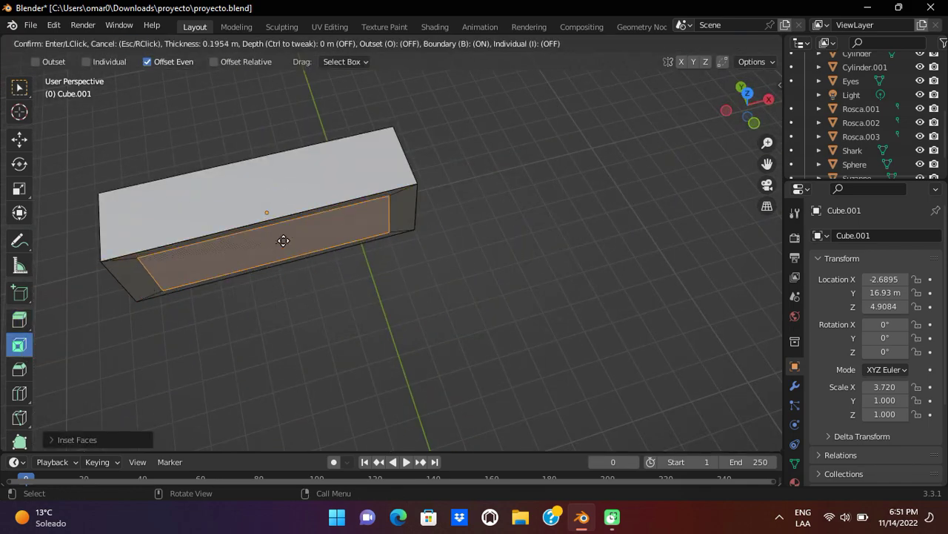
# - Add two loop cuts across the block and slide them into place
pyautogui.click(366, 258)
pyautogui.moveTo(366, 258)
pyautogui.mouseDown(button='middle')
pyautogui.moveTo(303, 274)
pyautogui.moveTo(312, 274)
pyautogui.mouseUp(button='middle')
pyautogui.click(176, 238)
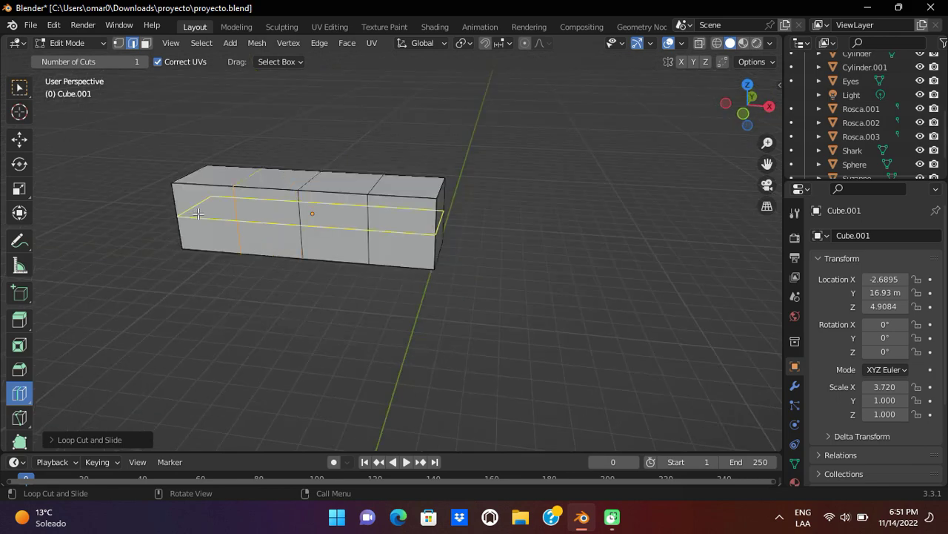
pyautogui.moveTo(176, 238); pyautogui.dragTo(38, 134, button='middle')
pyautogui.click(19, 138)
pyautogui.moveTo(161, 269)
pyautogui.mouseDown(button='middle')
pyautogui.moveTo(247, 304)
pyautogui.moveTo(565, 245)
pyautogui.mouseUp(button='middle')
# - Select a side face of the block and raise it vertically
pyautogui.click(479, 248)
pyautogui.moveTo(479, 247); pyautogui.dragTo(425, 275, button='middle')
pyautogui.moveTo(426, 274); pyautogui.dragTo(430, 276)
pyautogui.moveTo(430, 276)
pyautogui.mouseDown(button='middle')
pyautogui.moveTo(427, 289)
pyautogui.moveTo(667, 338)
pyautogui.mouseUp(button='middle')
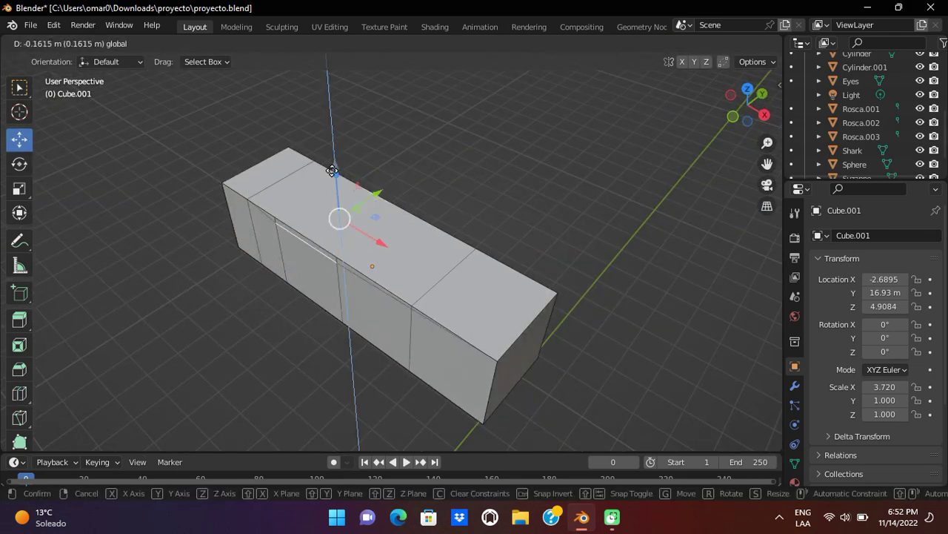
pyautogui.moveTo(503, 113); pyautogui.dragTo(498, 126)
pyautogui.moveTo(358, 269); pyautogui.dragTo(245, 216, button='middle')
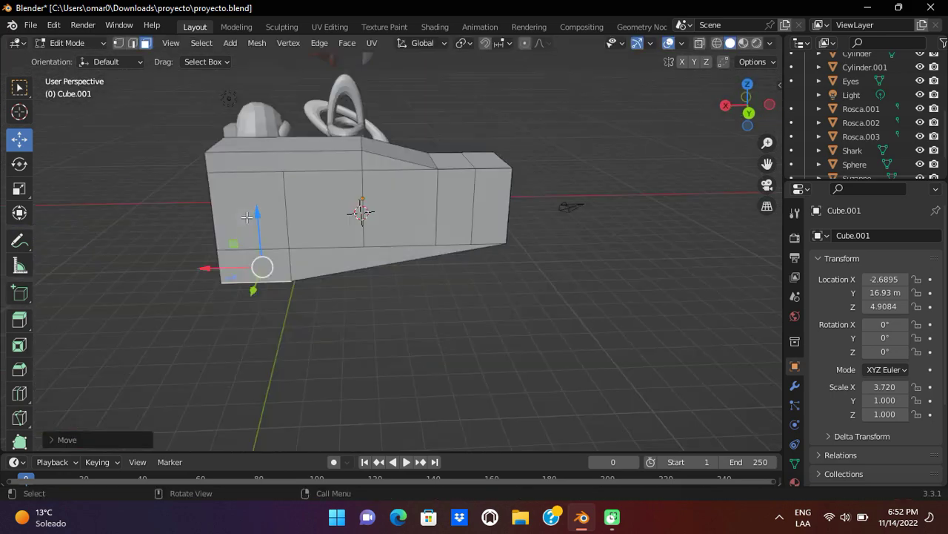
# - Move several faces of the block vertically and outward to reshape it
pyautogui.moveTo(245, 137)
pyautogui.mouseDown()
pyautogui.moveTo(237, 117)
pyautogui.moveTo(236, 140)
pyautogui.mouseUp()
pyautogui.moveTo(235, 141)
pyautogui.mouseDown(button='middle')
pyautogui.moveTo(247, 348)
pyautogui.moveTo(307, 252)
pyautogui.moveTo(472, 250)
pyautogui.mouseUp(button='middle')
pyautogui.moveTo(369, 230); pyautogui.dragTo(428, 273, button='middle')
pyautogui.rightClick(376, 426)
pyautogui.moveTo(377, 426); pyautogui.dragTo(405, 234, button='middle')
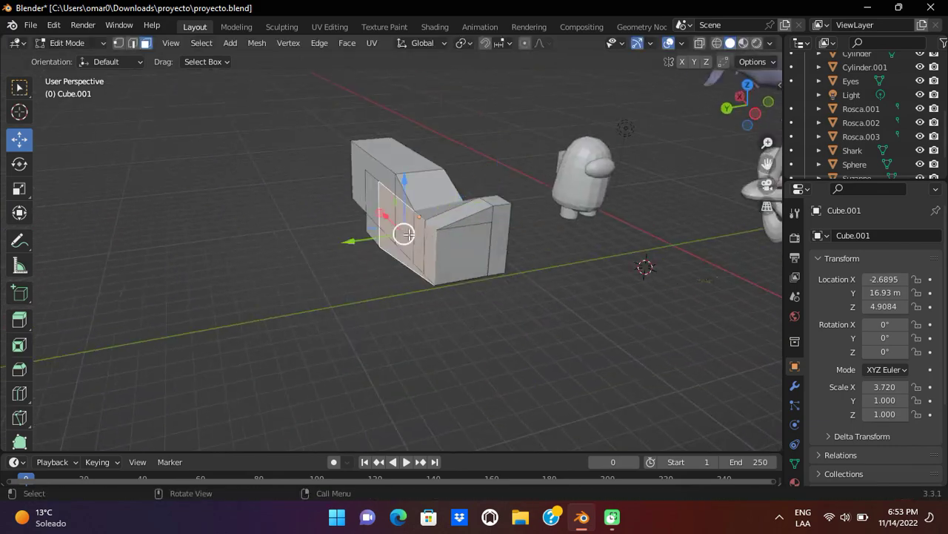
pyautogui.click(418, 192)
pyautogui.moveTo(418, 192); pyautogui.dragTo(421, 311, button='middle')
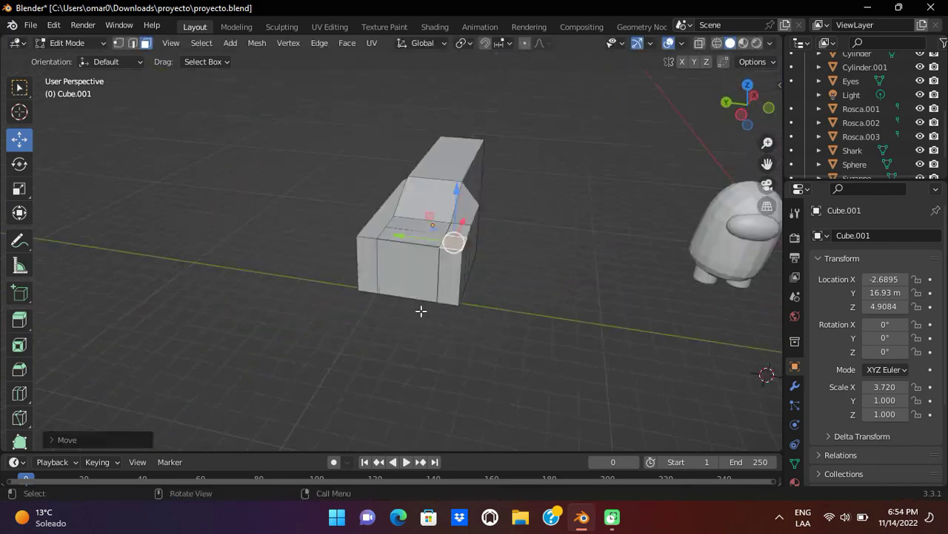
pyautogui.click(508, 194)
pyautogui.moveTo(508, 194)
pyautogui.mouseDown(button='middle')
pyautogui.moveTo(558, 140)
pyautogui.moveTo(504, 291)
pyautogui.mouseUp(button='middle')
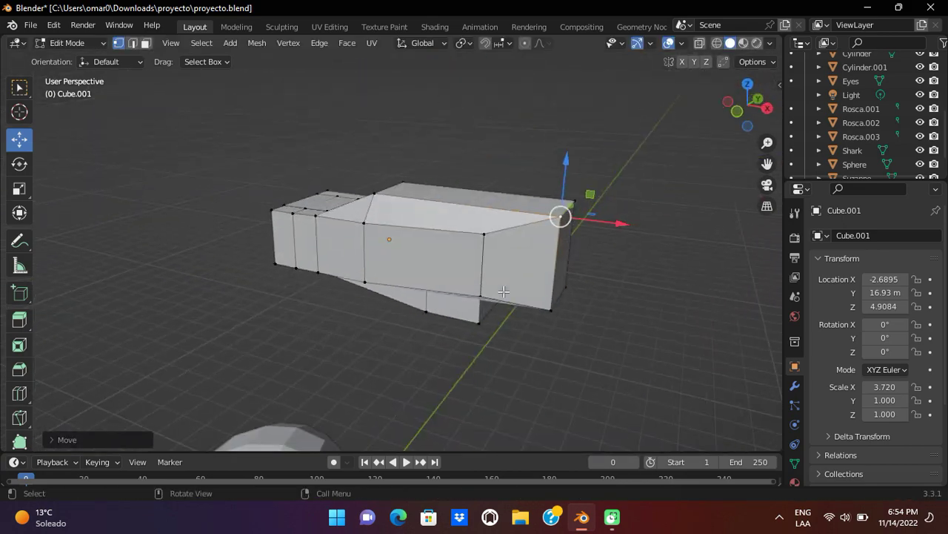
# - Shift the front geometry along Y and lower an edge to slope the gun body
pyautogui.click(398, 155)
pyautogui.moveTo(398, 155)
pyautogui.mouseDown(button='middle')
pyautogui.moveTo(390, 266)
pyautogui.moveTo(360, 280)
pyautogui.mouseUp(button='middle')
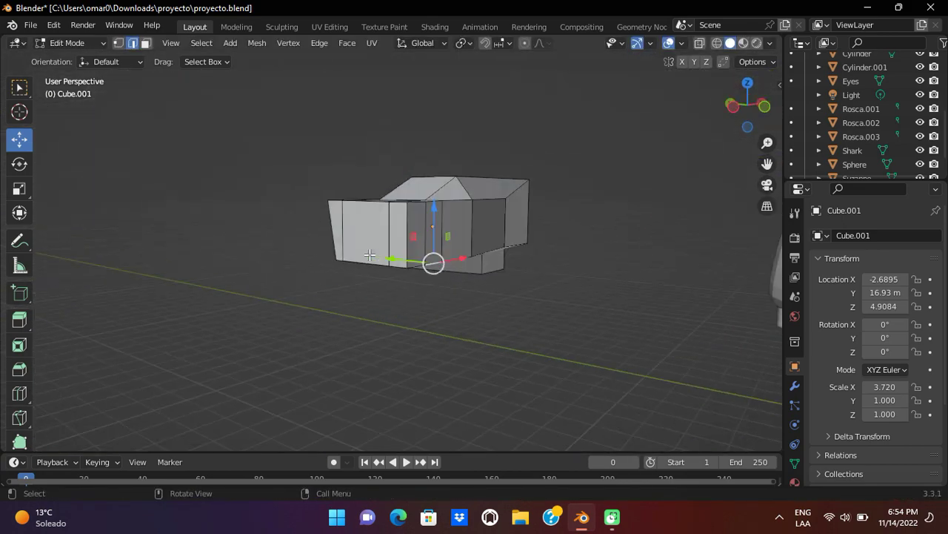
pyautogui.moveTo(436, 273); pyautogui.dragTo(409, 229, button='middle')
pyautogui.moveTo(409, 230); pyautogui.dragTo(420, 230)
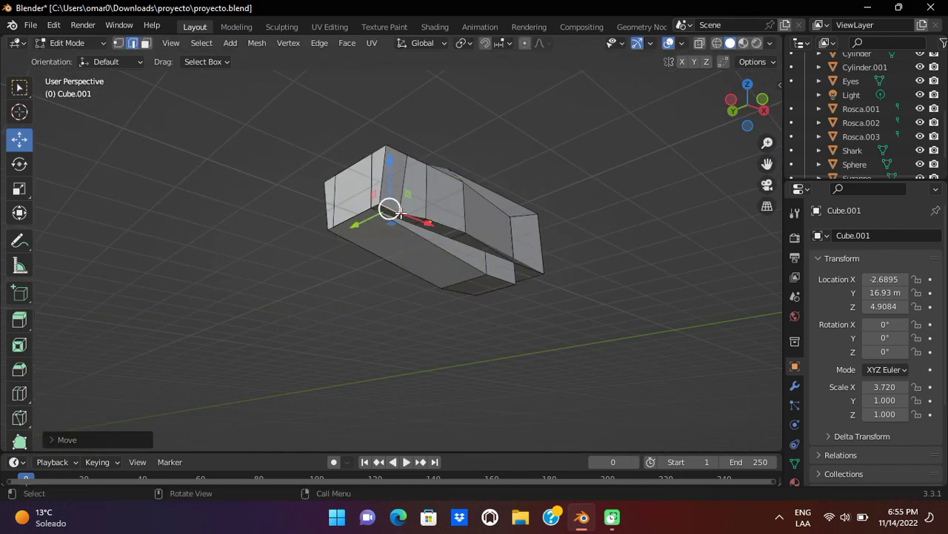
pyautogui.moveTo(377, 235)
pyautogui.mouseDown(button='middle')
pyautogui.moveTo(423, 220)
pyautogui.moveTo(391, 233)
pyautogui.moveTo(403, 270)
pyautogui.mouseUp(button='middle')
pyautogui.click(356, 169)
pyautogui.moveTo(357, 169)
pyautogui.mouseDown(button='middle')
pyautogui.moveTo(392, 240)
pyautogui.moveTo(356, 195)
pyautogui.mouseUp(button='middle')
pyautogui.moveTo(321, 275); pyautogui.dragTo(66, 288, button='middle')
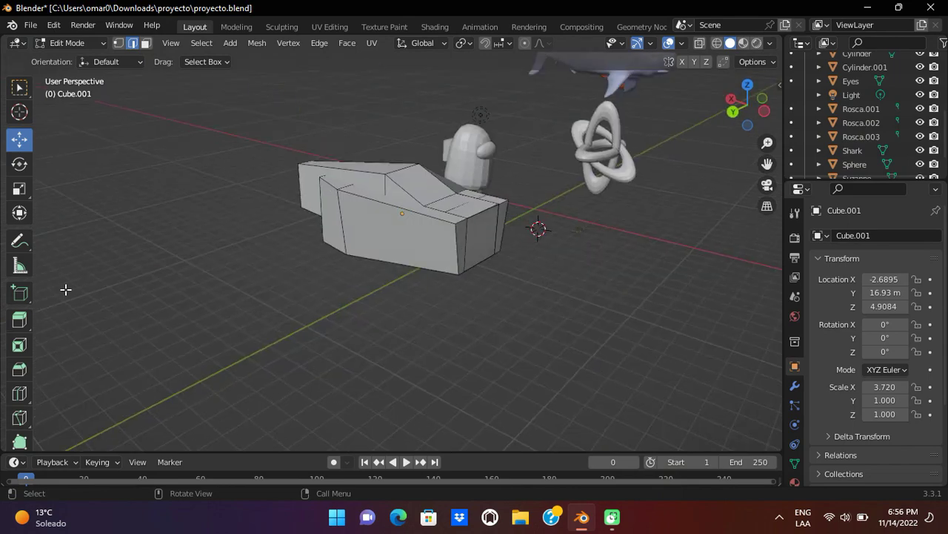
# - Add a small cube below the gun body inside the same mesh and stretch it lengthwise
pyautogui.hotkey('shift', 'a')
pyautogui.click(170, 296)
pyautogui.press('g')
pyautogui.click(375, 349)
pyautogui.moveTo(375, 349)
pyautogui.mouseDown(button='middle')
pyautogui.moveTo(389, 312)
pyautogui.moveTo(227, 333)
pyautogui.moveTo(324, 330)
pyautogui.mouseUp(button='middle')
pyautogui.hotkey('shift', 'space')
pyautogui.press('s')
pyautogui.moveTo(296, 326); pyautogui.dragTo(339, 339)
pyautogui.moveTo(338, 339)
pyautogui.mouseDown(button='middle')
pyautogui.moveTo(432, 362)
pyautogui.moveTo(341, 300)
pyautogui.moveTo(393, 309)
pyautogui.moveTo(398, 332)
pyautogui.mouseUp(button='middle')
# - Bevel one end edge of the small bar
pyautogui.hotkey('ctrl', 'b')
pyautogui.click(434, 362)
pyautogui.click(398, 332)
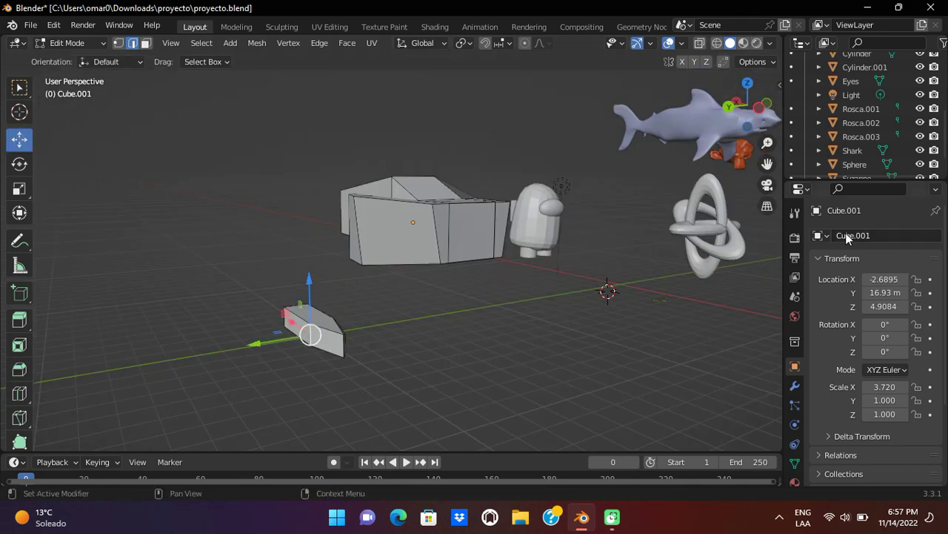
# - Select the gun body, toggle Edit Mode on and off, and start moving the gun parts
pyautogui.click(315, 351)
pyautogui.moveTo(315, 351); pyautogui.dragTo(849, 230, button='middle')
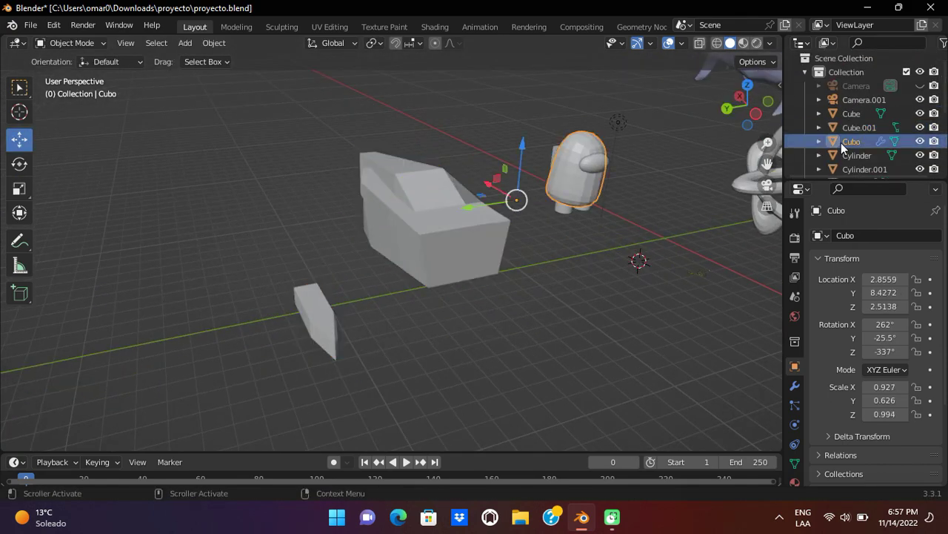
pyautogui.press('Tab')
pyautogui.moveTo(225, 235); pyautogui.dragTo(350, 351, button='middle')
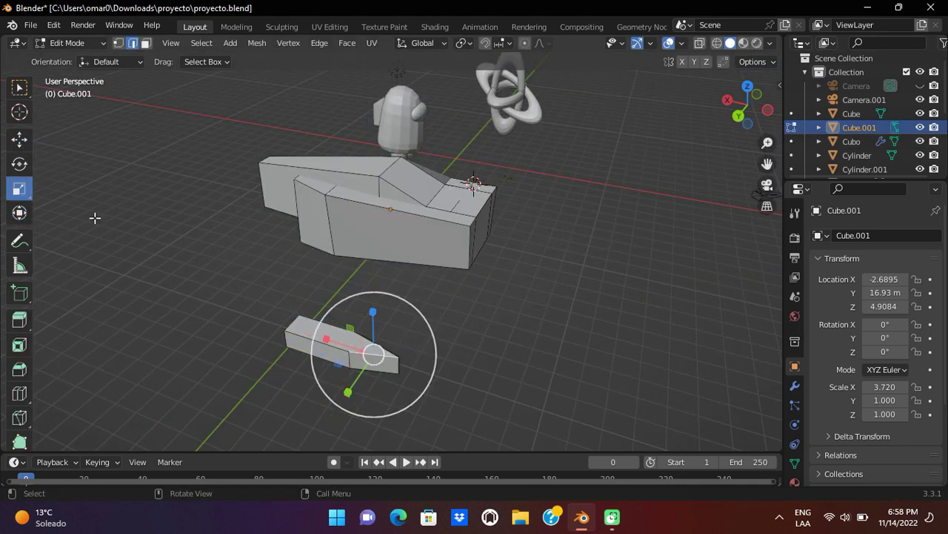
pyautogui.press('Tab')
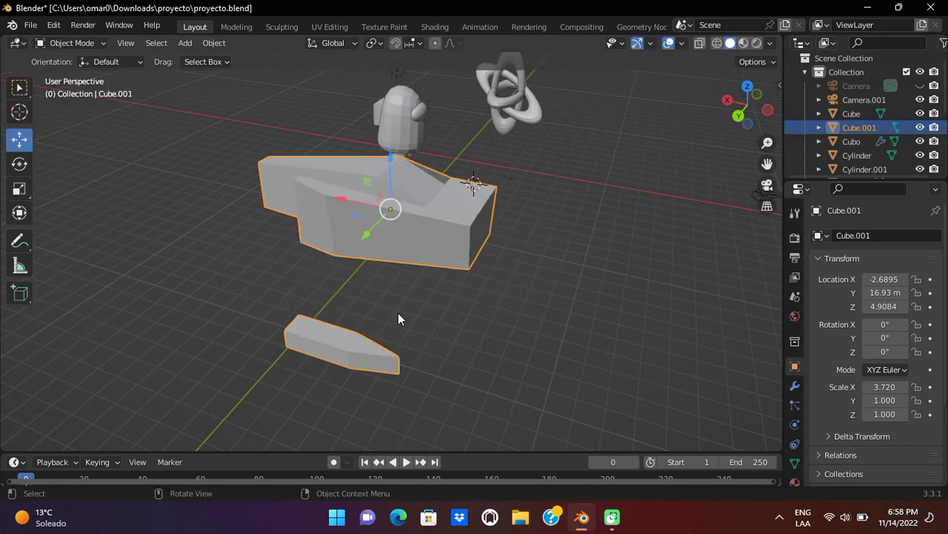
pyautogui.press('g')
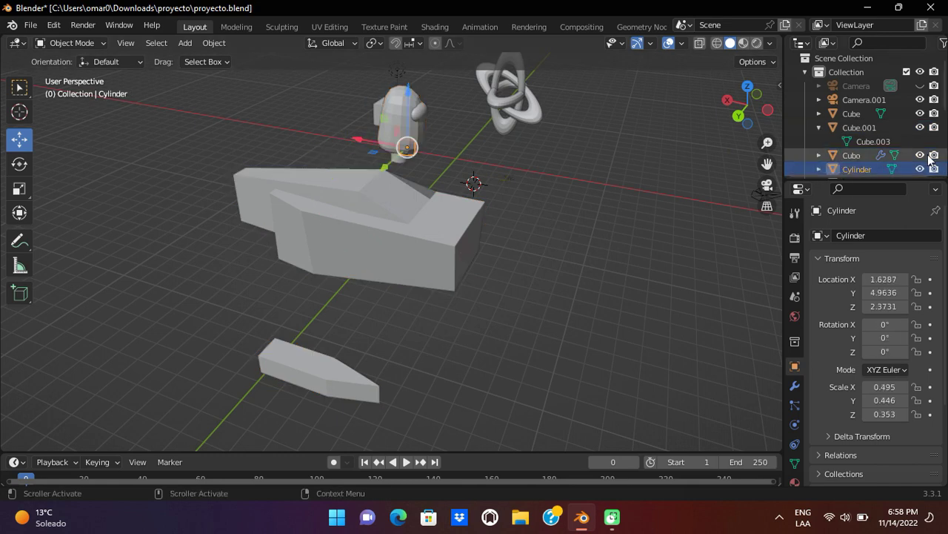
pyautogui.click(872, 103)
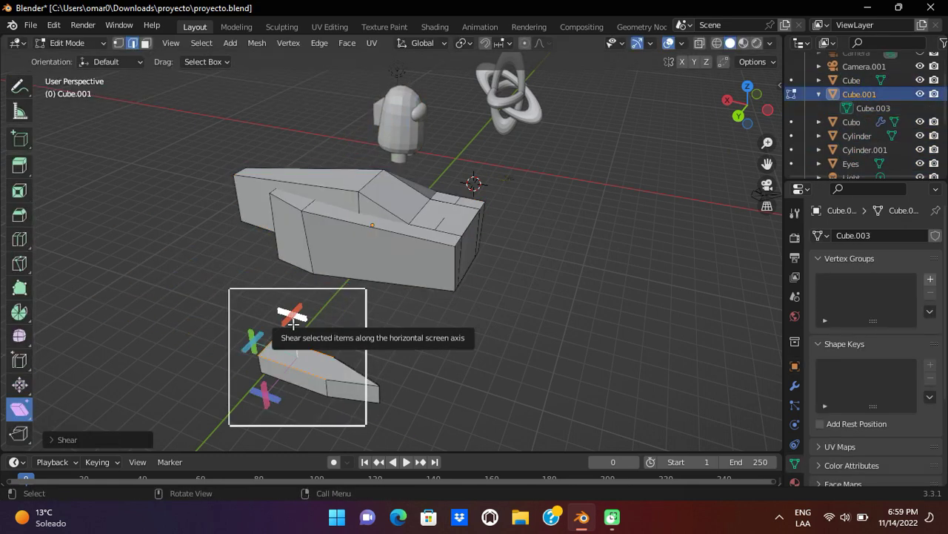
# - Rotate the small bar under the gun body to an angle
pyautogui.click(19, 161)
pyautogui.moveTo(311, 415); pyautogui.dragTo(309, 299, button='middle')
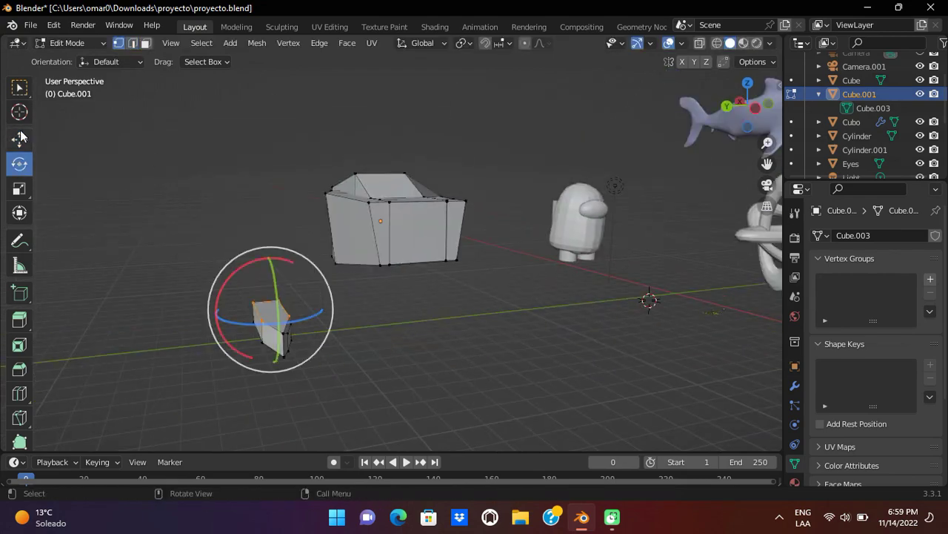
pyautogui.click(20, 137)
pyautogui.moveTo(275, 201); pyautogui.dragTo(287, 301, button='middle')
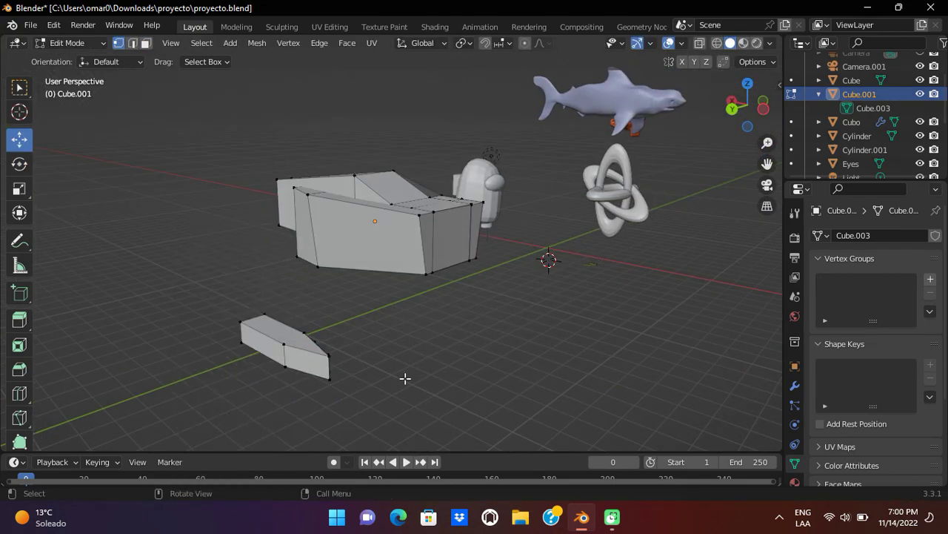
pyautogui.moveTo(424, 342); pyautogui.dragTo(415, 297, button='middle')
# - Show the transform values, set orientation to Normal, face select and the combined transform tool
pyautogui.click(821, 235)
pyautogui.click(795, 366)
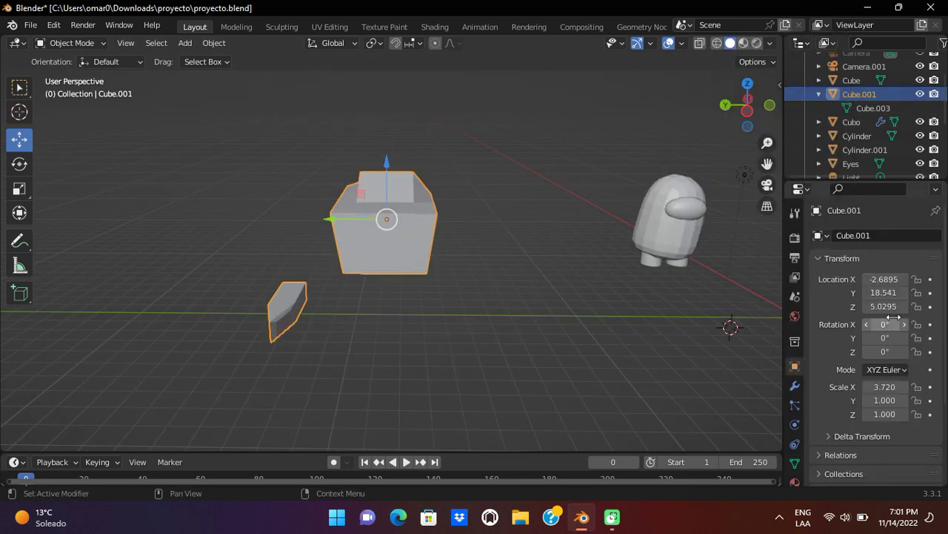
pyautogui.click(421, 42)
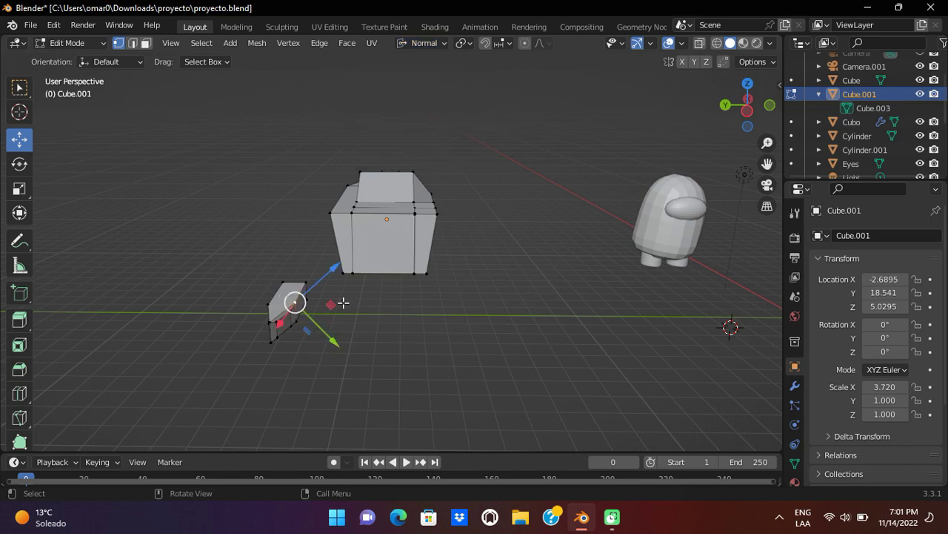
pyautogui.click(145, 43)
pyautogui.click(17, 42)
pyautogui.click(20, 213)
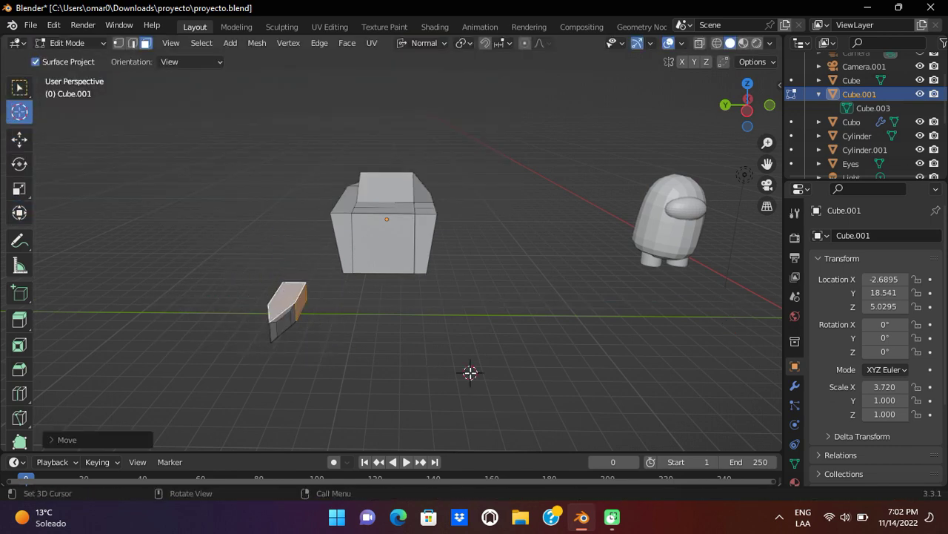
# - Deselect the mesh and move the pasted gun copies along the Y axis
pyautogui.moveTo(222, 222); pyautogui.dragTo(299, 351, button='middle')
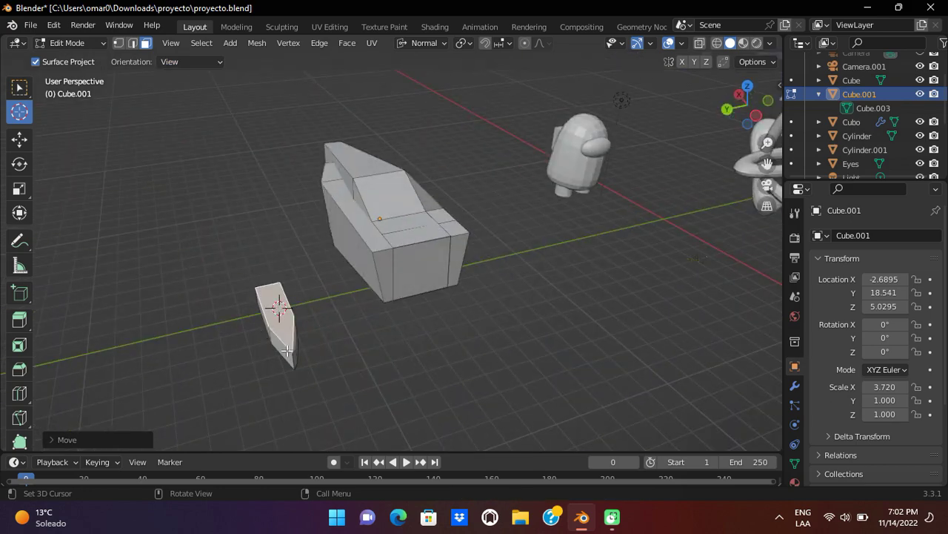
pyautogui.click(179, 209)
pyautogui.moveTo(327, 229); pyautogui.dragTo(242, 267)
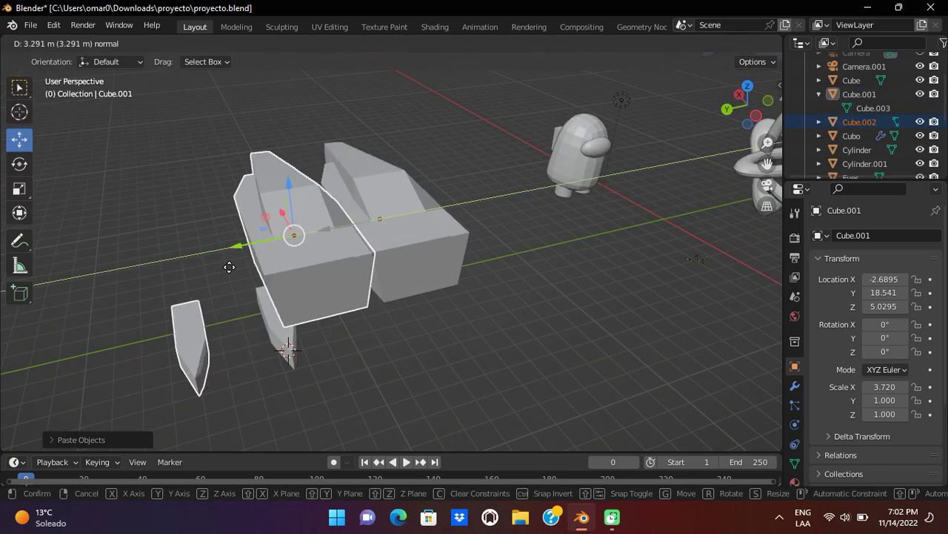
# - Move the Cube.001 block up and along Y toward the white figure
pyautogui.moveTo(242, 268); pyautogui.dragTo(405, 228, button='middle')
pyautogui.scroll(-2, 912, 324)
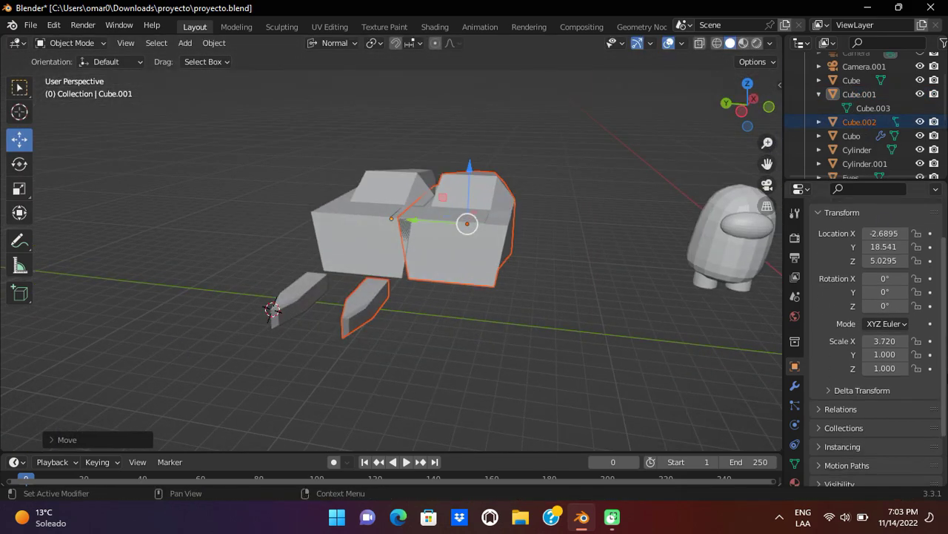
pyautogui.moveTo(367, 230); pyautogui.dragTo(367, 207)
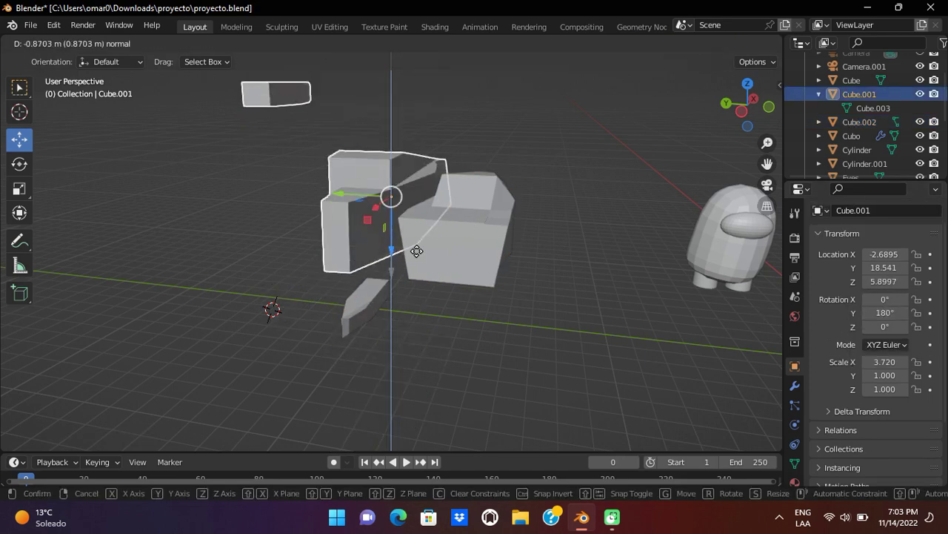
pyautogui.moveTo(886, 312); pyautogui.dragTo(900, 312)
# - Set the block's Y rotation to 0
pyautogui.click(893, 312)
pyautogui.press('BackSpace')
pyautogui.write('0')
pyautogui.click(887, 299)
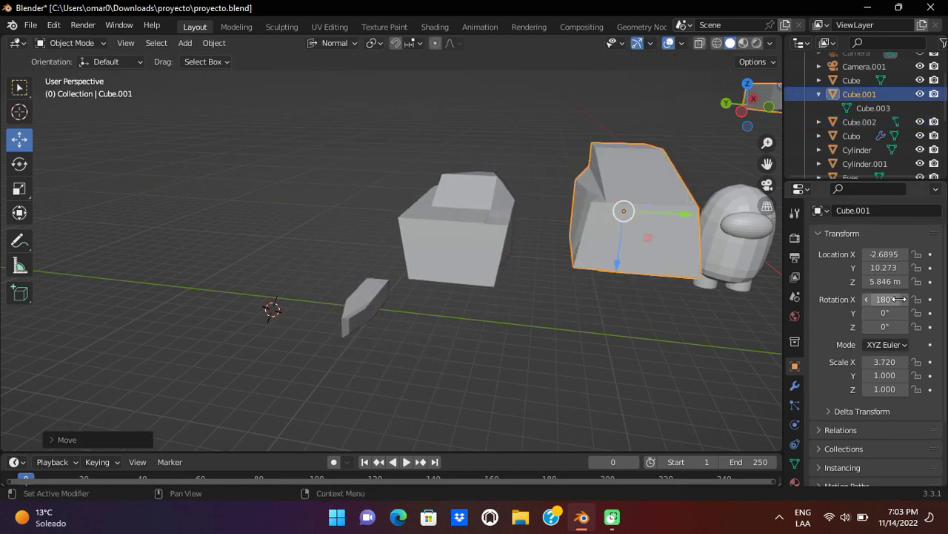
pyautogui.moveTo(608, 274); pyautogui.dragTo(608, 274, button='middle')
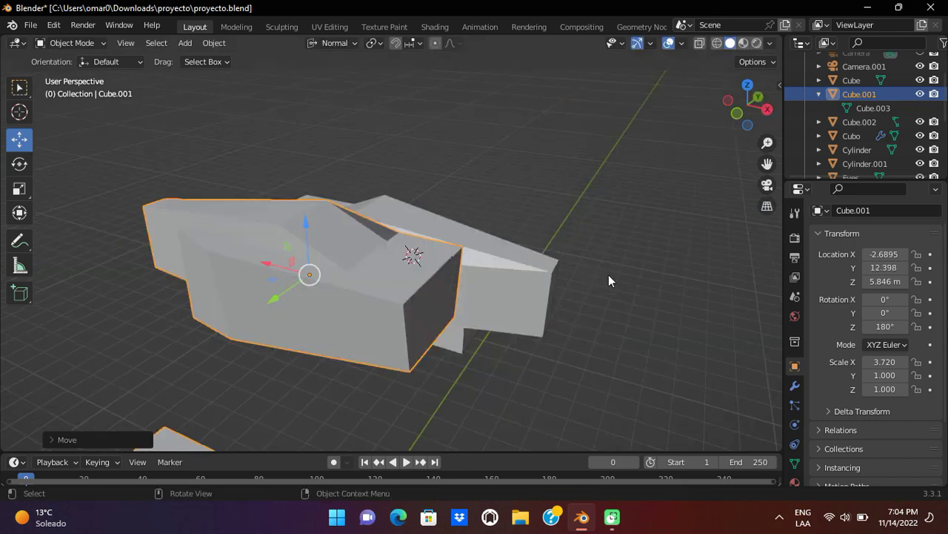
# - Set the block's Z rotation to 280, then enter -360 to bring it to 0°
pyautogui.doubleClick(885, 327)
pyautogui.write('280')
pyautogui.press('Return')
pyautogui.moveTo(741, 289); pyautogui.dragTo(602, 291, button='middle')
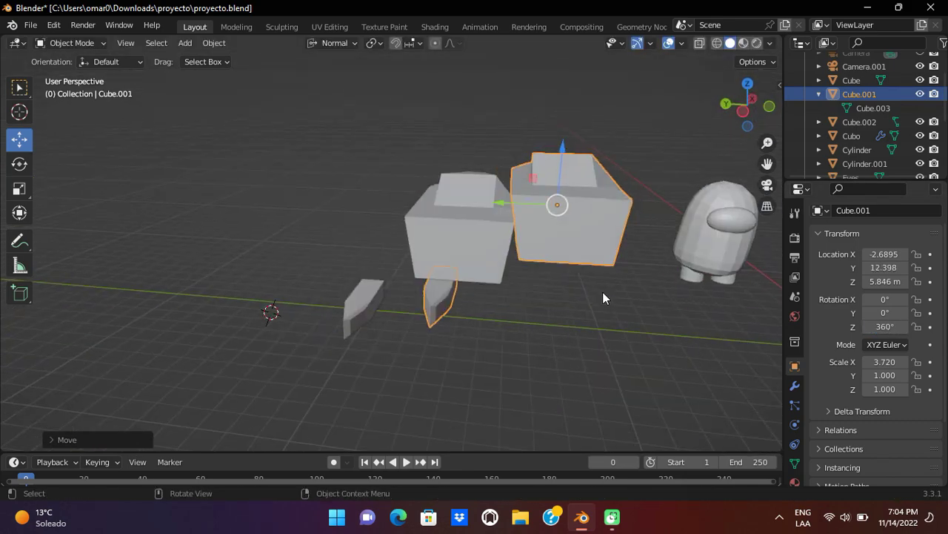
pyautogui.moveTo(749, 274); pyautogui.dragTo(680, 283, button='middle')
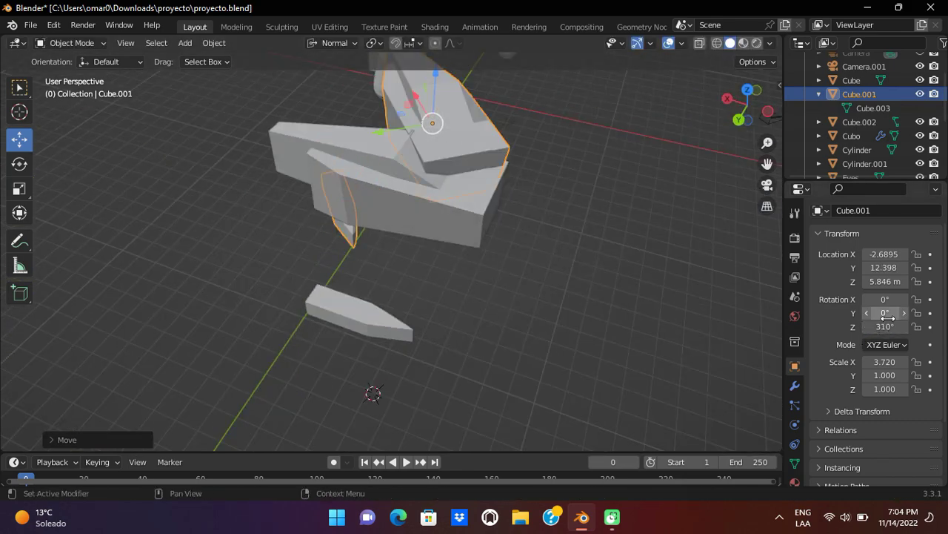
pyautogui.doubleClick(877, 327)
pyautogui.write('-360')
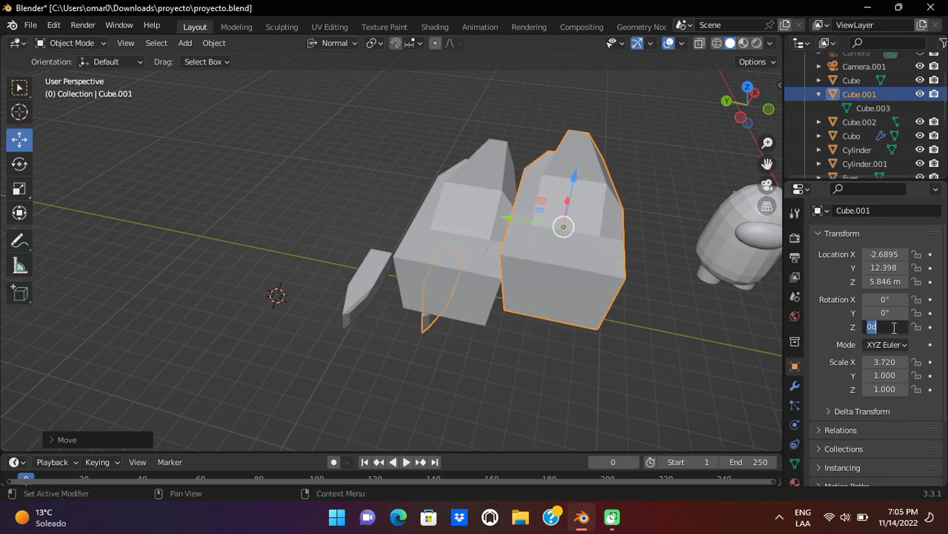
pyautogui.press('Return')
# - Try a 160° Y rotation on the block, then undo it
pyautogui.moveTo(575, 258)
pyautogui.mouseDown(button='middle')
pyautogui.moveTo(685, 300)
pyautogui.moveTo(741, 304)
pyautogui.mouseUp(button='middle')
pyautogui.moveTo(881, 312); pyautogui.dragTo(912, 312)
pyautogui.scroll(1, 874, 333)
pyautogui.moveTo(564, 355)
pyautogui.mouseDown(button='middle')
pyautogui.moveTo(624, 400)
pyautogui.moveTo(724, 321)
pyautogui.moveTo(632, 321)
pyautogui.mouseUp(button='middle')
pyautogui.hotkey('ctrl', 'z')
pyautogui.hotkey('ctrl', 'z')
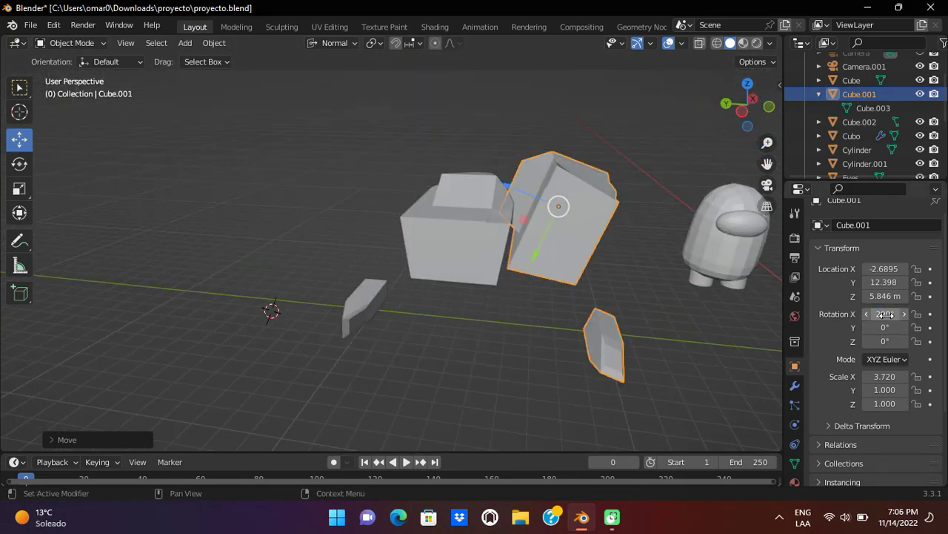
# - Undo the block's last change, finish the rotation entry and select Cube.002
pyautogui.hotkey('ctrl', 'z')
pyautogui.press('Return')
pyautogui.moveTo(667, 311)
pyautogui.mouseDown(button='middle')
pyautogui.moveTo(543, 304)
pyautogui.moveTo(445, 319)
pyautogui.moveTo(466, 358)
pyautogui.moveTo(460, 325)
pyautogui.mouseUp(button='middle')
pyautogui.click(417, 314)
# - Scale the selected face of Cube.002 outward over several passes and confirm
pyautogui.scroll(-3, 466, 358)
pyautogui.moveTo(768, 163); pyautogui.dragTo(741, 168)
pyautogui.moveTo(741, 169)
pyautogui.mouseDown(button='middle')
pyautogui.moveTo(633, 259)
pyautogui.moveTo(16, 171)
pyautogui.mouseUp(button='middle')
pyautogui.moveTo(405, 258)
pyautogui.mouseDown(button='middle')
pyautogui.moveTo(392, 283)
pyautogui.moveTo(415, 326)
pyautogui.moveTo(680, 194)
pyautogui.moveTo(545, 194)
pyautogui.moveTo(629, 252)
pyautogui.mouseUp(button='middle')
pyautogui.scroll(4, 415, 326)
pyautogui.press('s')
pyautogui.moveTo(629, 252); pyautogui.dragTo(730, 269)
pyautogui.moveTo(730, 269)
pyautogui.mouseDown(button='middle')
pyautogui.moveTo(692, 282)
pyautogui.moveTo(259, 175)
pyautogui.moveTo(319, 222)
pyautogui.mouseUp(button='middle')
pyautogui.moveTo(318, 222); pyautogui.dragTo(466, 180)
pyautogui.moveTo(466, 180)
pyautogui.mouseDown(button='middle')
pyautogui.moveTo(445, 223)
pyautogui.moveTo(521, 213)
pyautogui.moveTo(552, 264)
pyautogui.mouseUp(button='middle')
pyautogui.moveTo(552, 265); pyautogui.dragTo(549, 170)
pyautogui.moveTo(548, 170)
pyautogui.mouseDown(button='middle')
pyautogui.moveTo(428, 200)
pyautogui.moveTo(404, 260)
pyautogui.moveTo(212, 159)
pyautogui.moveTo(474, 369)
pyautogui.mouseUp(button='middle')
pyautogui.click(439, 195)
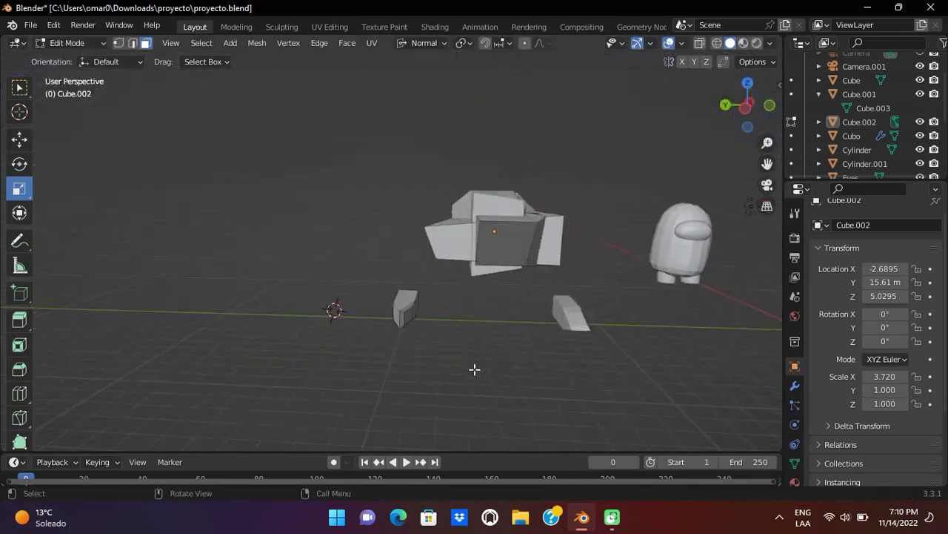
# - Orbit the view around to face the Suzanne monkey head
pyautogui.scroll(5, 254, 327)
pyautogui.moveTo(254, 327); pyautogui.dragTo(88, 158, button='middle')
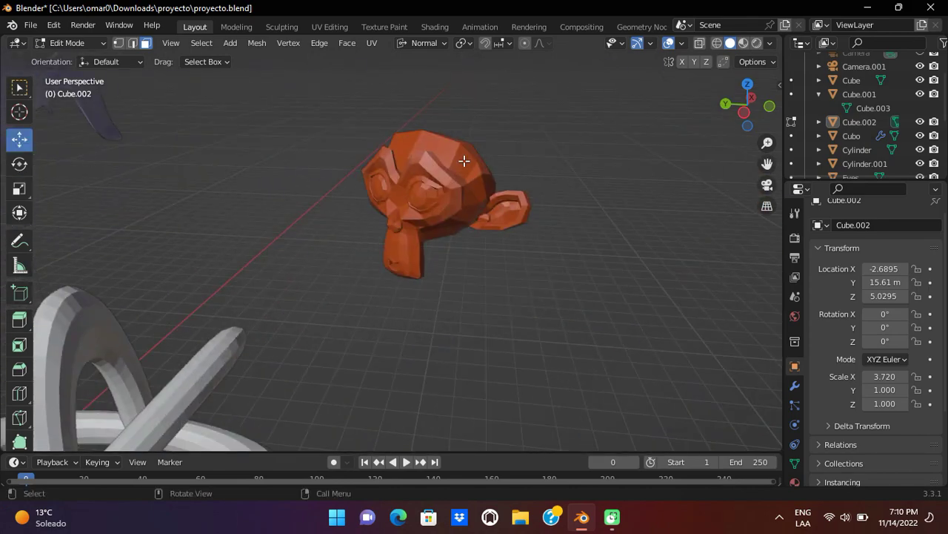
pyautogui.moveTo(5, 62); pyautogui.dragTo(373, 329, button='middle')
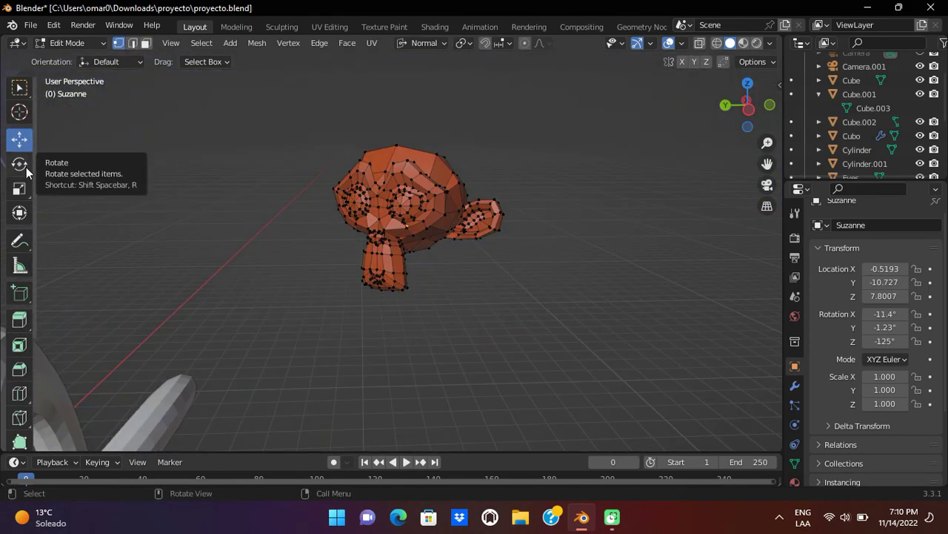
# - Push Suzanne's chin outward along its normal into a jutting block
pyautogui.moveTo(26, 172); pyautogui.dragTo(387, 317, button='middle')
pyautogui.moveTo(387, 318); pyautogui.dragTo(576, 200)
pyautogui.moveTo(519, 355); pyautogui.dragTo(418, 281)
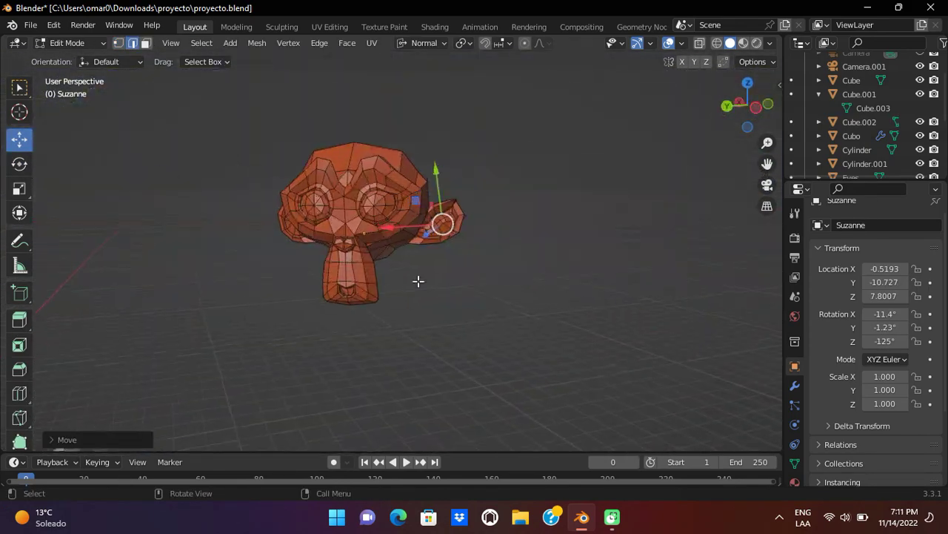
pyautogui.moveTo(418, 280); pyautogui.dragTo(460, 223, button='middle')
pyautogui.scroll(3, 459, 222)
pyautogui.scroll(-2, 264, 243)
pyautogui.moveTo(264, 243)
pyautogui.mouseDown(button='middle')
pyautogui.moveTo(205, 334)
pyautogui.moveTo(368, 299)
pyautogui.mouseUp(button='middle')
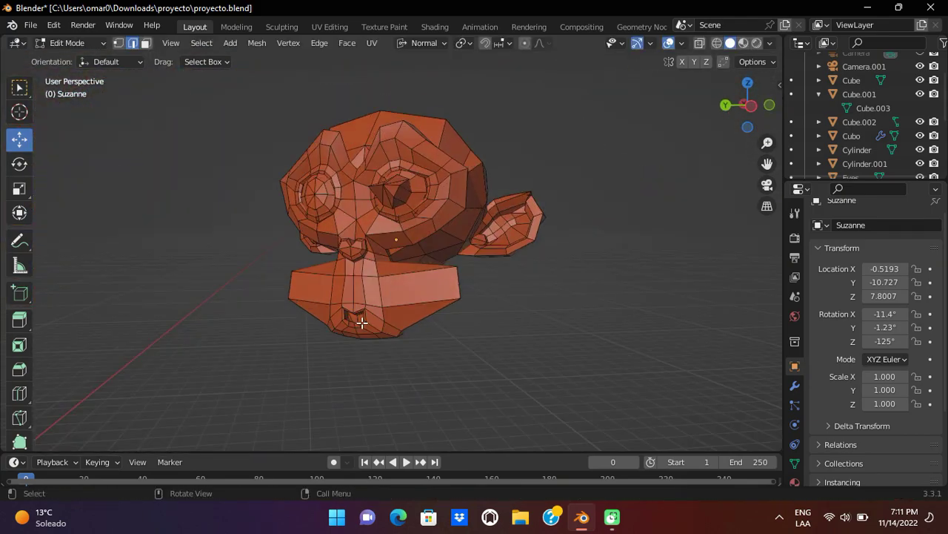
pyautogui.moveTo(300, 360); pyautogui.dragTo(349, 277, button='middle')
pyautogui.moveTo(349, 277); pyautogui.dragTo(170, 267)
pyautogui.moveTo(171, 267)
pyautogui.mouseDown(button='middle')
pyautogui.moveTo(265, 160)
pyautogui.moveTo(130, 231)
pyautogui.mouseUp(button='middle')
pyautogui.moveTo(129, 231); pyautogui.dragTo(123, 230)
pyautogui.moveTo(122, 230)
pyautogui.mouseDown(button='middle')
pyautogui.moveTo(290, 170)
pyautogui.moveTo(267, 268)
pyautogui.mouseUp(button='middle')
pyautogui.scroll(3, 296, 181)
# - In face select mode, pull the top of Suzanne's head up into a tall pyramid-like block
pyautogui.press('3')
pyautogui.moveTo(173, 65)
pyautogui.mouseDown(button='middle')
pyautogui.moveTo(273, 265)
pyautogui.moveTo(583, 282)
pyautogui.moveTo(689, 205)
pyautogui.moveTo(704, 176)
pyautogui.mouseUp(button='middle')
pyautogui.moveTo(186, 196)
pyautogui.mouseDown(button='middle')
pyautogui.moveTo(493, 229)
pyautogui.moveTo(508, 187)
pyautogui.moveTo(449, 266)
pyautogui.moveTo(253, 132)
pyautogui.mouseUp(button='middle')
pyautogui.moveTo(410, 154)
pyautogui.mouseDown(button='middle')
pyautogui.moveTo(466, 144)
pyautogui.moveTo(405, 215)
pyautogui.mouseUp(button='middle')
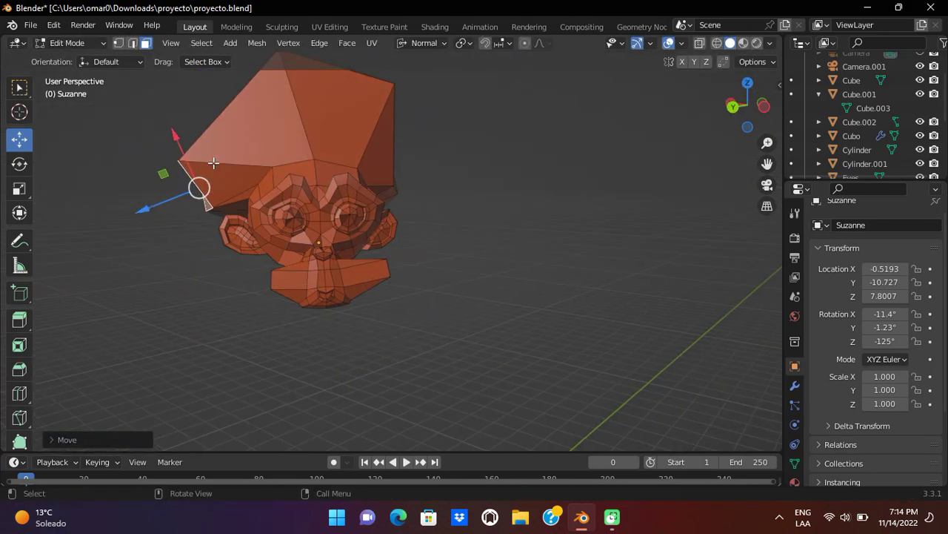
pyautogui.moveTo(118, 135)
pyautogui.mouseDown(button='middle')
pyautogui.moveTo(453, 250)
pyautogui.moveTo(444, 279)
pyautogui.moveTo(356, 309)
pyautogui.moveTo(351, 299)
pyautogui.moveTo(377, 269)
pyautogui.moveTo(317, 303)
pyautogui.mouseUp(button='middle')
pyautogui.moveTo(285, 236)
pyautogui.mouseDown()
pyautogui.moveTo(275, 232)
pyautogui.moveTo(307, 254)
pyautogui.mouseUp()
pyautogui.scroll(-5, 306, 255)
pyautogui.moveTo(306, 255); pyautogui.dragTo(354, 158, button='middle')
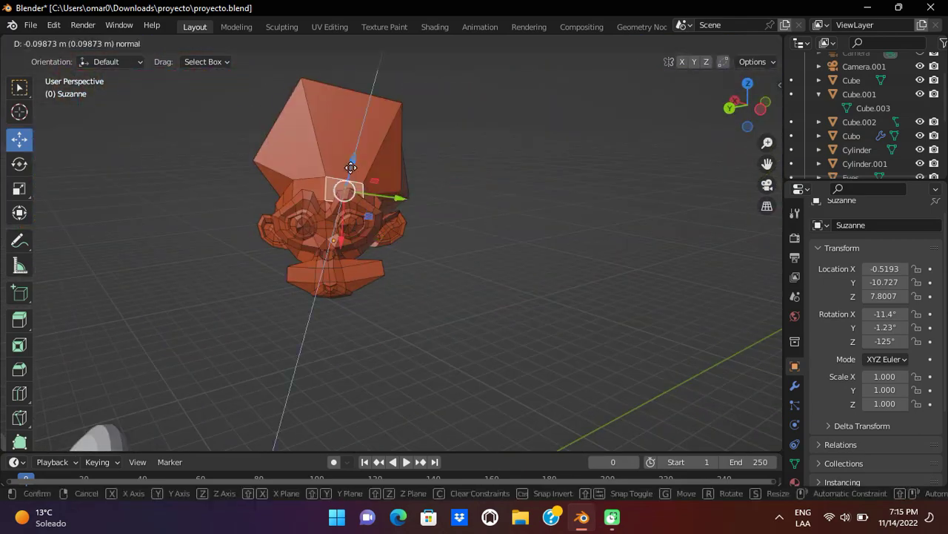
pyautogui.click(384, 211)
pyautogui.moveTo(384, 212)
pyautogui.mouseDown(button='middle')
pyautogui.moveTo(370, 185)
pyautogui.moveTo(354, 260)
pyautogui.moveTo(476, 186)
pyautogui.moveTo(565, 212)
pyautogui.moveTo(433, 168)
pyautogui.moveTo(329, 95)
pyautogui.moveTo(444, 222)
pyautogui.moveTo(369, 75)
pyautogui.moveTo(410, 413)
pyautogui.moveTo(471, 207)
pyautogui.mouseUp(button='middle')
pyautogui.scroll(3, 371, 185)
pyautogui.scroll(2, 360, 201)
# - Add a new cube, Cube.003, and move it along Y away from the other objects
pyautogui.press('2')
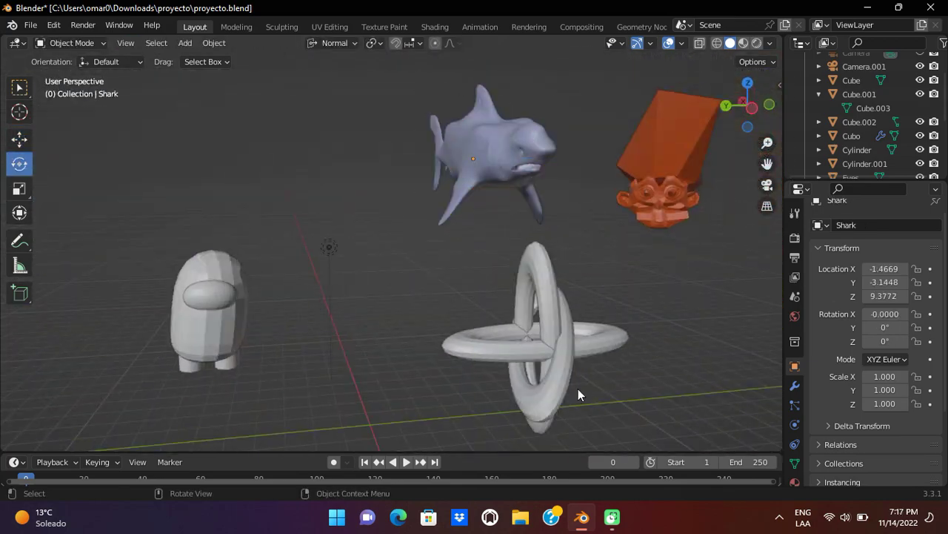
pyautogui.moveTo(578, 395)
pyautogui.mouseDown(button='middle')
pyautogui.moveTo(37, 165)
pyautogui.moveTo(408, 360)
pyautogui.mouseUp(button='middle')
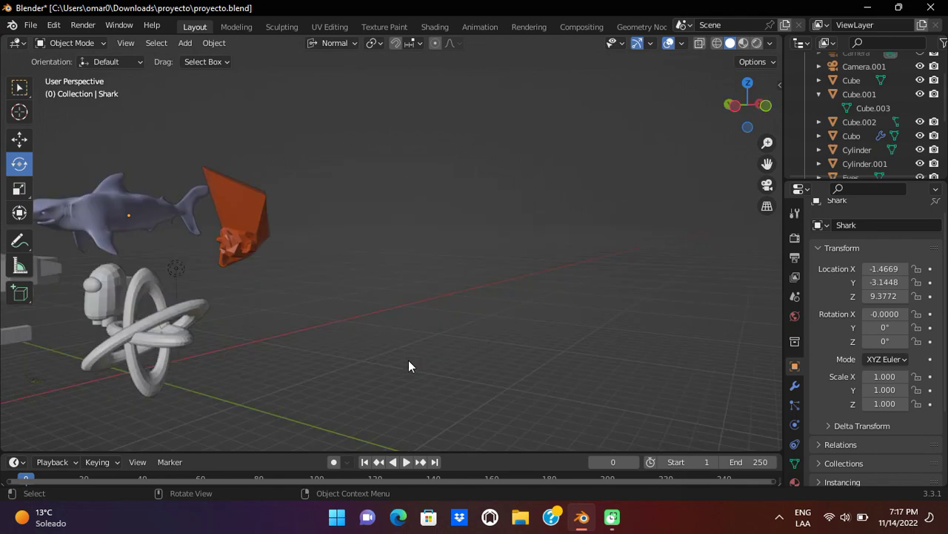
pyautogui.hotkey('shift', 'a')
pyautogui.click(455, 235)
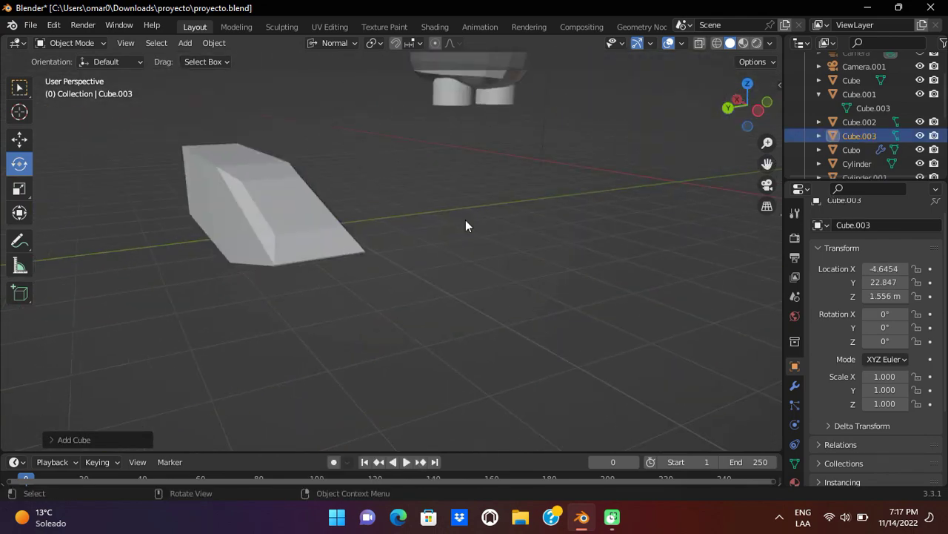
pyautogui.moveTo(465, 225); pyautogui.dragTo(188, 272, button='middle')
pyautogui.click(19, 138)
pyautogui.moveTo(188, 271); pyautogui.dragTo(656, 223)
# - Raise Cube.003 with G and begin stretching it along X into a long box
pyautogui.press('Tab')
pyautogui.scroll(5, 612, 247)
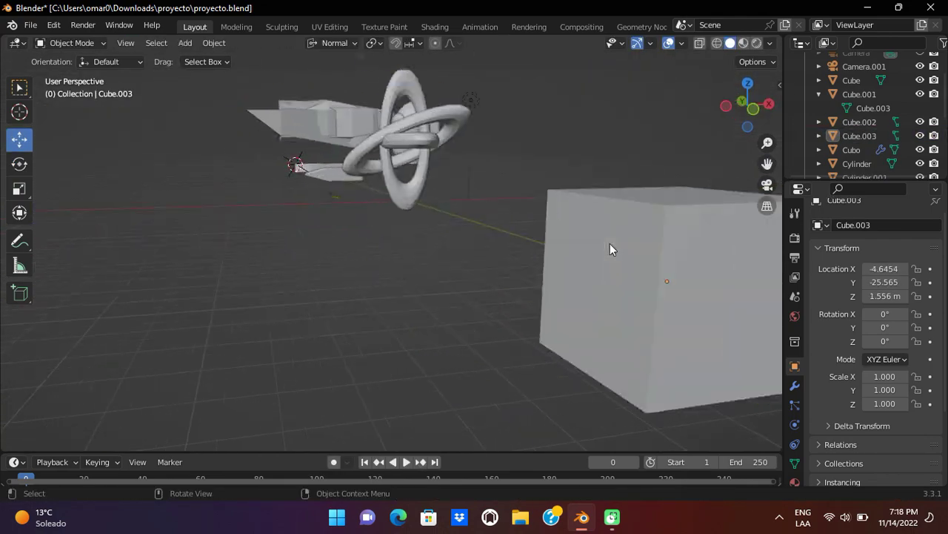
pyautogui.scroll(-6, 612, 248)
pyautogui.press('Tab')
pyautogui.press('g')
pyautogui.click(571, 300)
pyautogui.click(19, 188)
pyautogui.moveTo(563, 292); pyautogui.dragTo(734, 292)
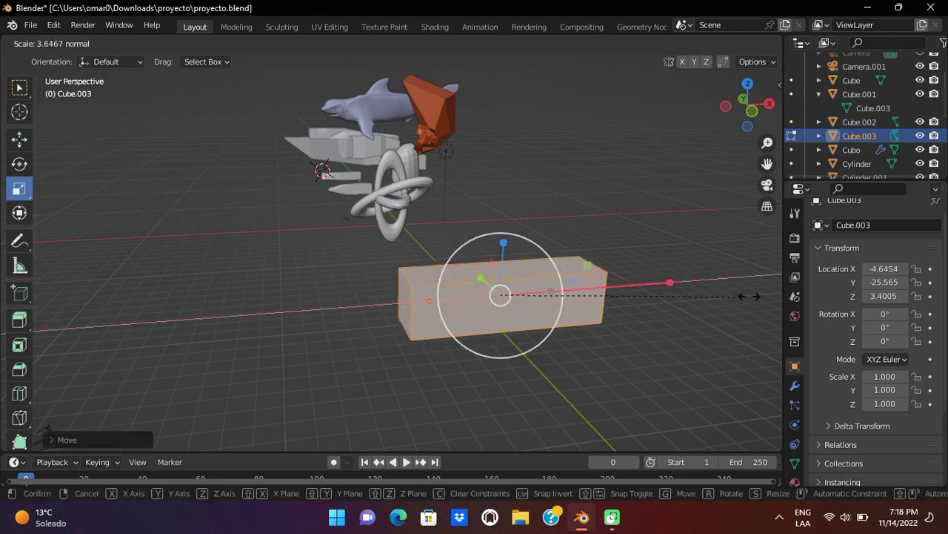
# - Finish stretching Cube.003 lengthwise into a long box and return to editing its mesh
pyautogui.moveTo(500, 292); pyautogui.dragTo(349, 273, button='middle')
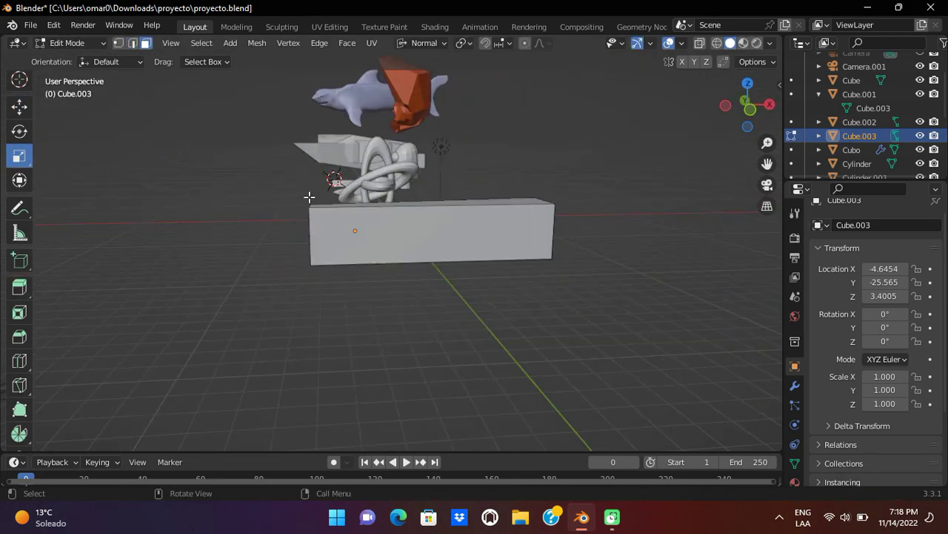
pyautogui.press('Tab')
pyautogui.moveTo(292, 250); pyautogui.dragTo(271, 250)
pyautogui.moveTo(271, 250)
pyautogui.mouseDown(button='middle')
pyautogui.moveTo(769, 164)
pyautogui.moveTo(518, 144)
pyautogui.moveTo(718, 191)
pyautogui.moveTo(453, 234)
pyautogui.mouseUp(button='middle')
pyautogui.scroll(5, 769, 164)
pyautogui.hotkey('ctrl', 'z')
pyautogui.hotkey('ctrl', 'z')
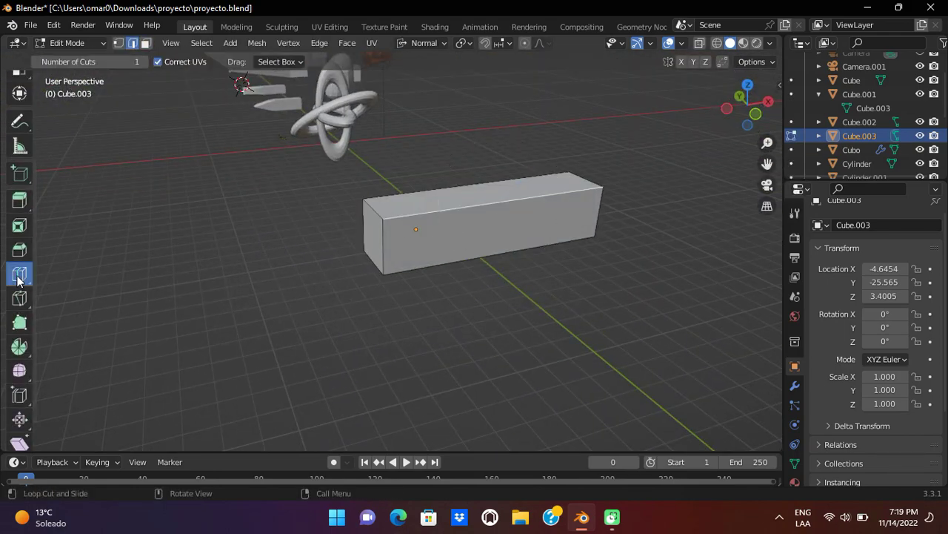
# - Add edge loops across the long box with the Loop Cut tool
pyautogui.click(20, 274)
pyautogui.moveTo(312, 260); pyautogui.dragTo(459, 250, button='middle')
pyautogui.click(358, 211)
pyautogui.moveTo(358, 211)
pyautogui.mouseDown(button='middle')
pyautogui.moveTo(328, 212)
pyautogui.moveTo(36, 112)
pyautogui.mouseUp(button='middle')
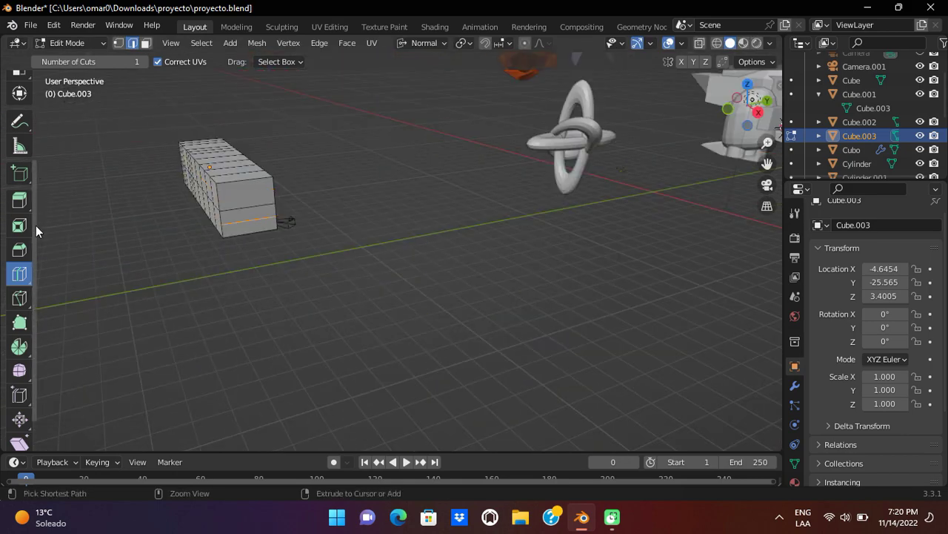
pyautogui.moveTo(241, 171); pyautogui.dragTo(357, 356, button='middle')
pyautogui.scroll(3, 37, 183)
pyautogui.click(19, 127)
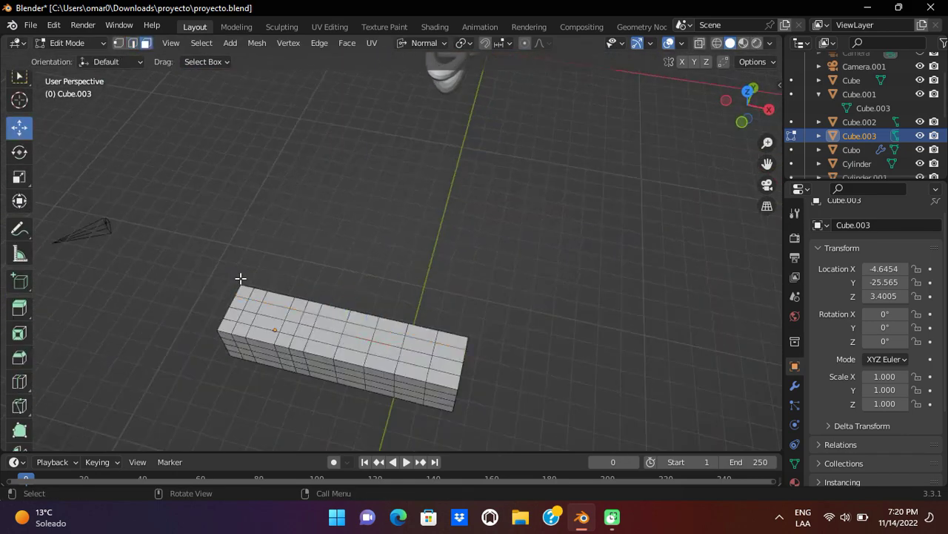
# - Select the end of the box and pull it down and outward into a new section
pyautogui.moveTo(239, 277)
pyautogui.mouseDown(button='middle')
pyautogui.moveTo(309, 246)
pyautogui.moveTo(414, 250)
pyautogui.moveTo(307, 215)
pyautogui.moveTo(438, 303)
pyautogui.moveTo(341, 245)
pyautogui.moveTo(185, 266)
pyautogui.moveTo(319, 218)
pyautogui.moveTo(415, 207)
pyautogui.mouseUp(button='middle')
pyautogui.click(425, 201)
pyautogui.click(244, 161)
pyautogui.moveTo(245, 161); pyautogui.dragTo(395, 231, button='middle')
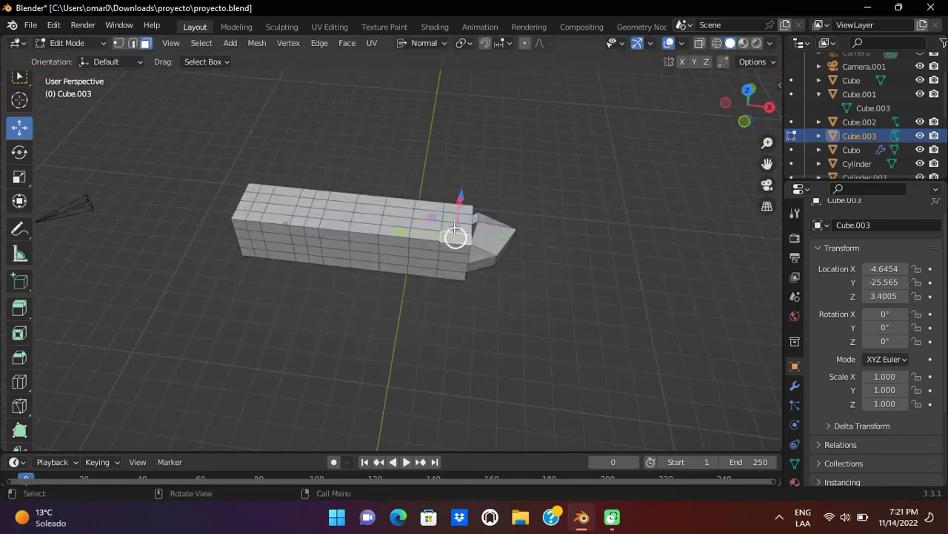
pyautogui.moveTo(489, 171); pyautogui.dragTo(474, 157, button='middle')
pyautogui.moveTo(474, 157); pyautogui.dragTo(482, 160)
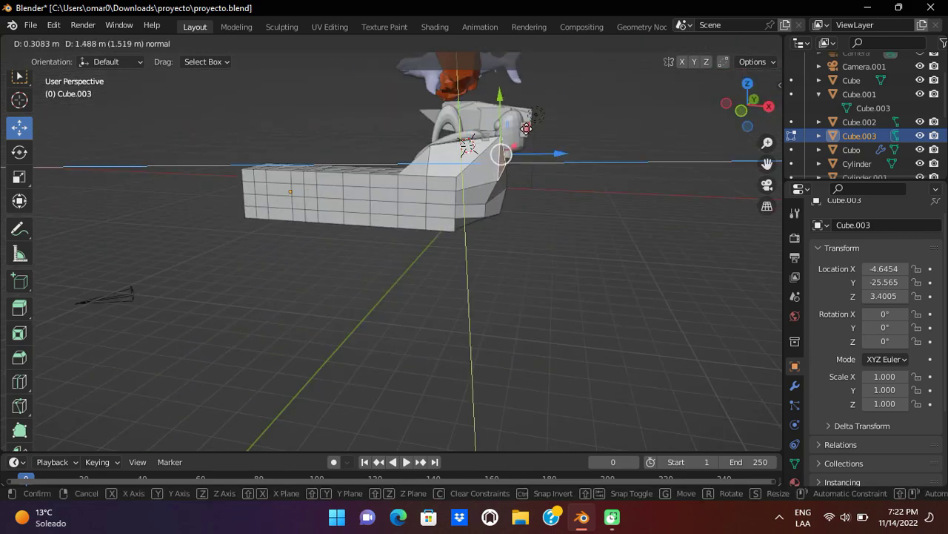
pyautogui.click(526, 129)
pyautogui.moveTo(526, 129); pyautogui.dragTo(529, 157, button='middle')
pyautogui.click(500, 271)
pyautogui.moveTo(500, 272); pyautogui.dragTo(480, 273, button='middle')
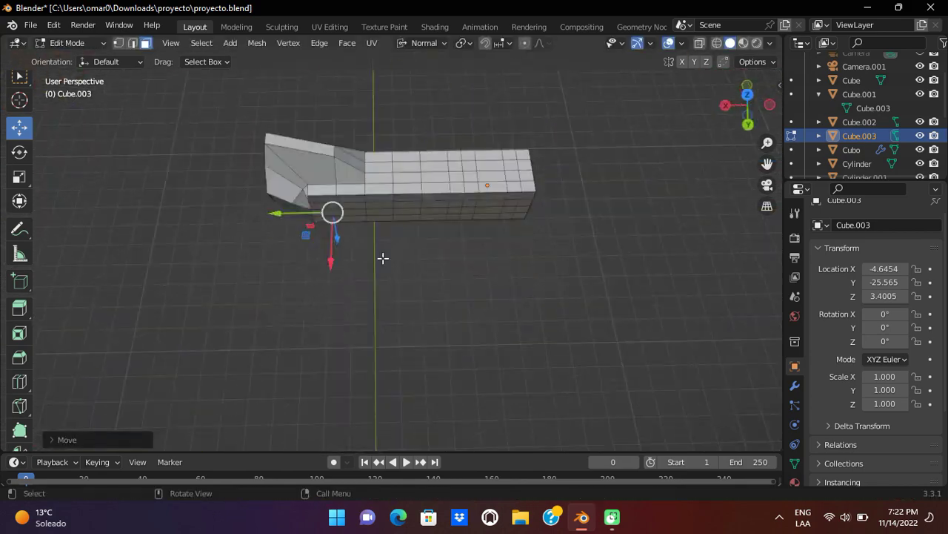
# - Shift the selected part of the gun body sideways
pyautogui.moveTo(383, 258); pyautogui.dragTo(352, 155, button='middle')
pyautogui.moveTo(352, 156); pyautogui.dragTo(358, 146)
pyautogui.moveTo(327, 125); pyautogui.dragTo(337, 148, button='middle')
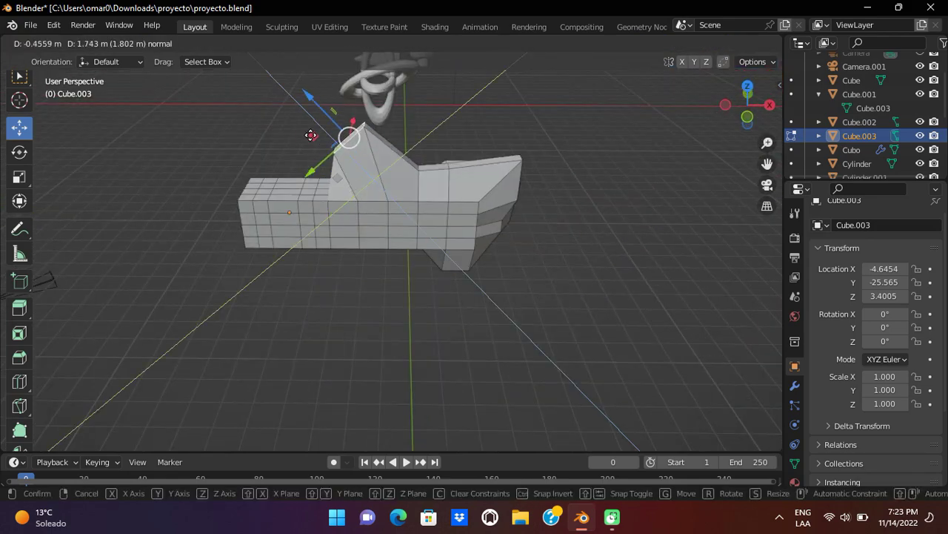
pyautogui.click(310, 135)
pyautogui.moveTo(310, 136); pyautogui.dragTo(358, 204, button='middle')
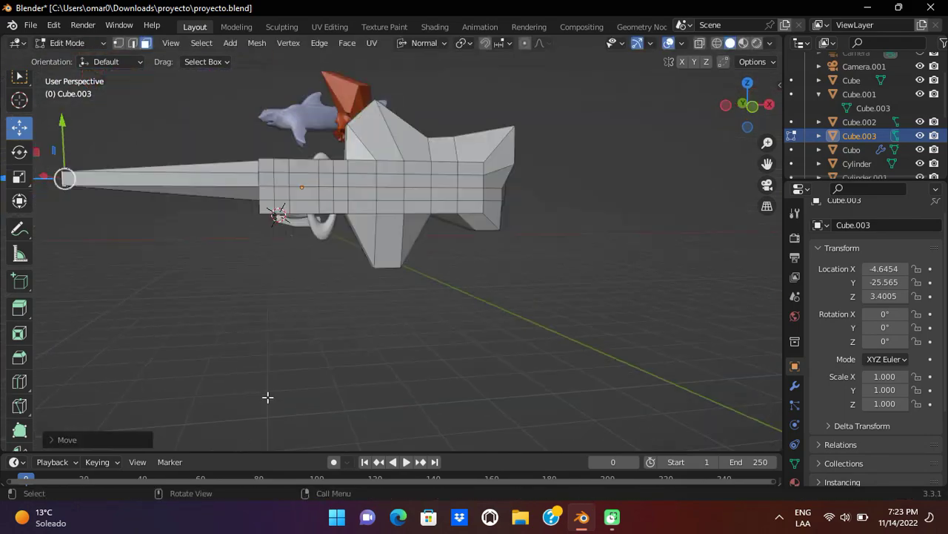
# - Move the barrel vertices with G to start tapering the long barrel
pyautogui.moveTo(124, 201)
pyautogui.mouseDown(button='middle')
pyautogui.moveTo(54, 209)
pyautogui.moveTo(175, 212)
pyautogui.mouseUp(button='middle')
pyautogui.press('g')
pyautogui.click(444, 367)
pyautogui.moveTo(444, 367)
pyautogui.mouseDown(button='middle')
pyautogui.moveTo(223, 265)
pyautogui.moveTo(374, 364)
pyautogui.mouseUp(button='middle')
pyautogui.click(460, 420)
pyautogui.moveTo(423, 333)
pyautogui.mouseDown(button='middle')
pyautogui.moveTo(174, 217)
pyautogui.moveTo(123, 228)
pyautogui.mouseUp(button='middle')
pyautogui.press('g')
pyautogui.click(173, 217)
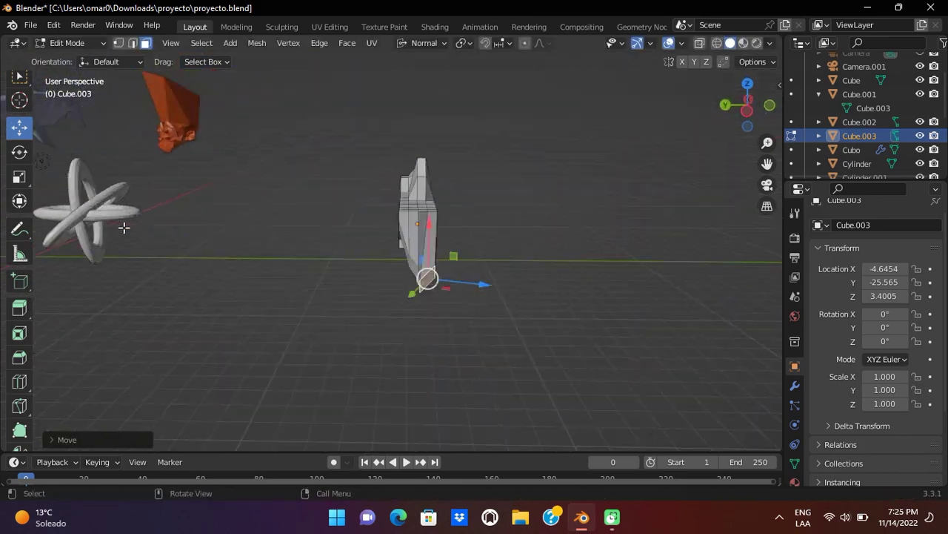
pyautogui.moveTo(365, 237)
pyautogui.mouseDown(button='middle')
pyautogui.moveTo(371, 229)
pyautogui.moveTo(326, 400)
pyautogui.moveTo(355, 246)
pyautogui.mouseUp(button='middle')
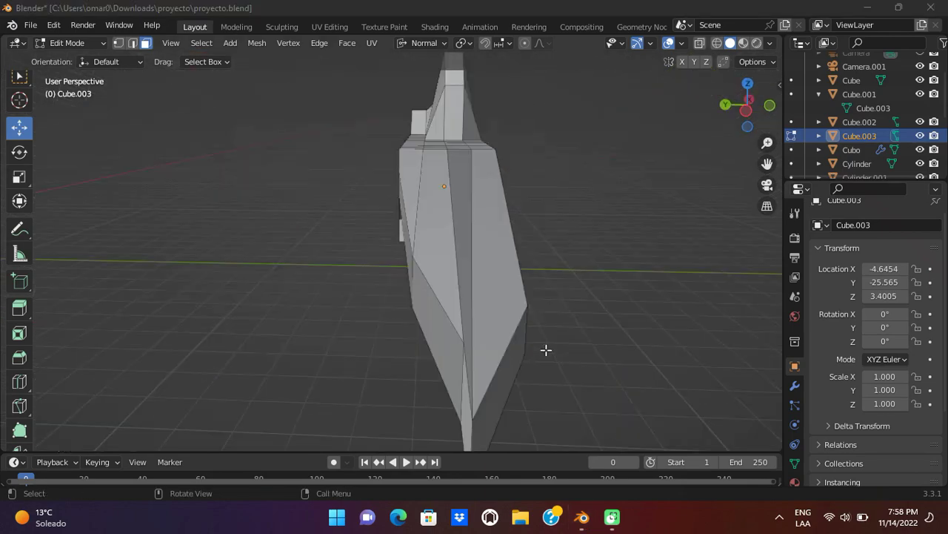
# - Select a face on the gun body and move it out to form a pointed fin
pyautogui.moveTo(545, 350); pyautogui.dragTo(112, 207, button='middle')
pyautogui.moveTo(474, 189); pyautogui.dragTo(487, 182)
pyautogui.moveTo(487, 182)
pyautogui.mouseDown(button='middle')
pyautogui.moveTo(464, 226)
pyautogui.moveTo(445, 235)
pyautogui.mouseUp(button='middle')
pyautogui.click(450, 228)
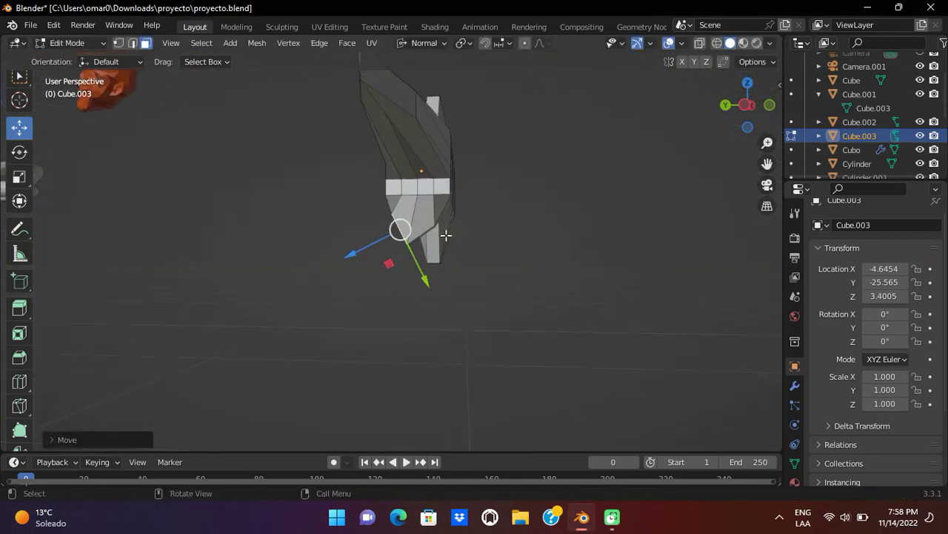
pyautogui.moveTo(406, 282); pyautogui.dragTo(419, 155, button='middle')
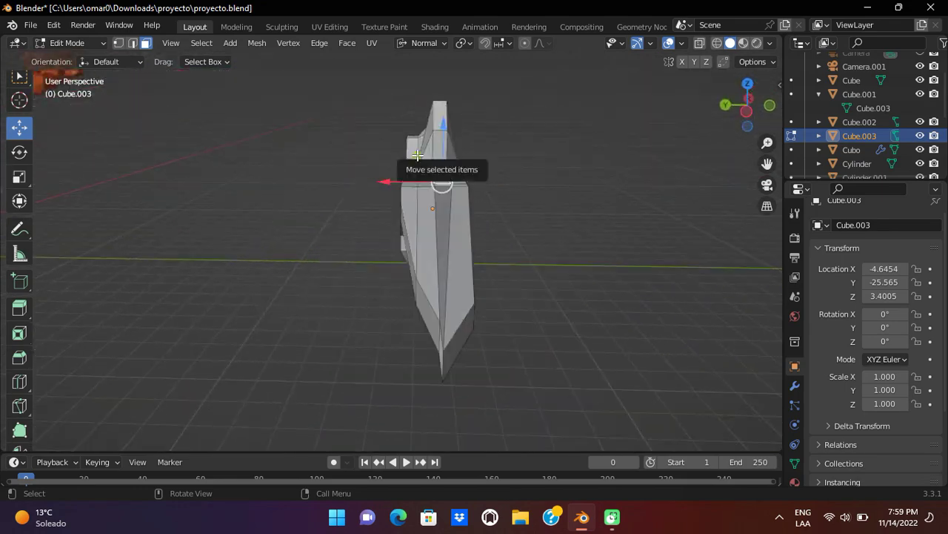
pyautogui.click(421, 110)
pyautogui.moveTo(420, 110); pyautogui.dragTo(452, 172, button='middle')
pyautogui.click(398, 105)
pyautogui.moveTo(398, 105)
pyautogui.mouseDown(button='middle')
pyautogui.moveTo(227, 155)
pyautogui.moveTo(474, 167)
pyautogui.mouseUp(button='middle')
# - Move more geometry to lengthen the barrel into a tapering blade
pyautogui.press('g')
pyautogui.click(424, 94)
pyautogui.moveTo(424, 95); pyautogui.dragTo(424, 98, button='middle')
pyautogui.moveTo(524, 271); pyautogui.dragTo(524, 271, button='middle')
pyautogui.click(478, 206)
pyautogui.moveTo(478, 206); pyautogui.dragTo(452, 263, button='middle')
pyautogui.click(19, 381)
pyautogui.moveTo(370, 282)
pyautogui.mouseDown(button='middle')
pyautogui.moveTo(445, 267)
pyautogui.moveTo(546, 269)
pyautogui.moveTo(504, 251)
pyautogui.moveTo(678, 343)
pyautogui.moveTo(674, 302)
pyautogui.mouseUp(button='middle')
pyautogui.hotkey('shift', 'space')
# - Knife-cut new edges across the barrel and add an edge loop across it
pyautogui.press('k')
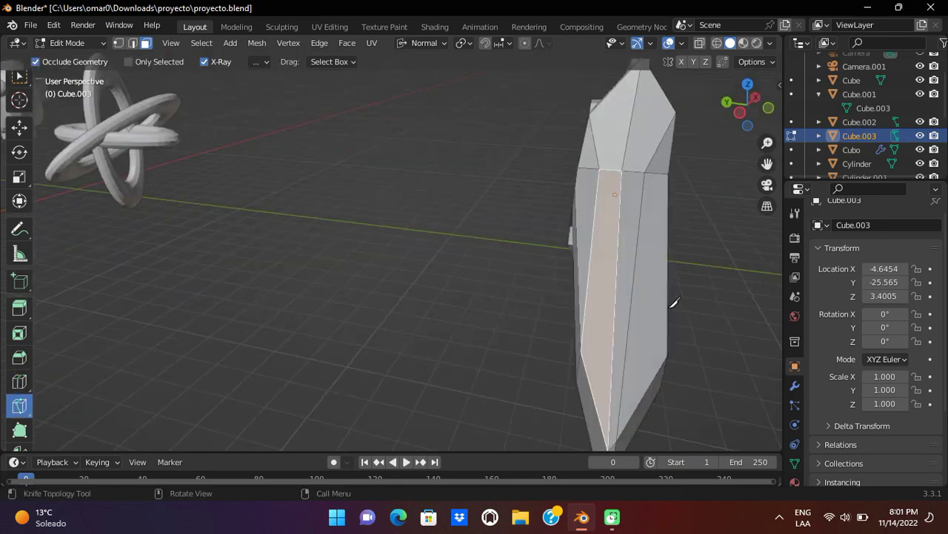
pyautogui.moveTo(593, 318)
pyautogui.mouseDown(button='middle')
pyautogui.moveTo(597, 244)
pyautogui.moveTo(538, 254)
pyautogui.moveTo(615, 382)
pyautogui.moveTo(600, 296)
pyautogui.moveTo(647, 131)
pyautogui.mouseUp(button='middle')
pyautogui.click(615, 381)
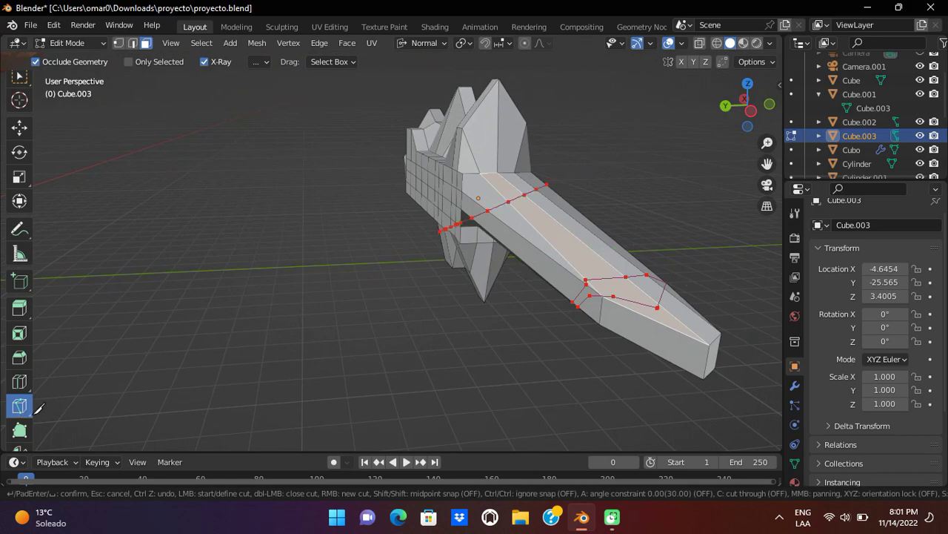
pyautogui.moveTo(703, 194)
pyautogui.mouseDown(button='middle')
pyautogui.moveTo(637, 282)
pyautogui.moveTo(635, 265)
pyautogui.moveTo(608, 313)
pyautogui.moveTo(608, 217)
pyautogui.moveTo(561, 383)
pyautogui.moveTo(753, 384)
pyautogui.mouseUp(button='middle')
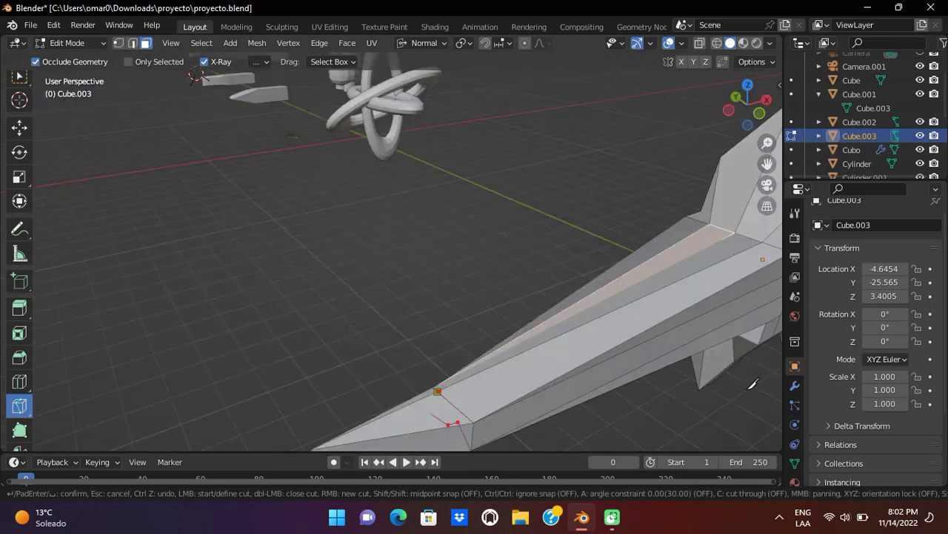
pyautogui.moveTo(406, 379); pyautogui.dragTo(205, 203, button='middle')
pyautogui.click(569, 138)
pyautogui.moveTo(569, 138)
pyautogui.mouseDown(button='middle')
pyautogui.moveTo(334, 185)
pyautogui.moveTo(234, 225)
pyautogui.mouseUp(button='middle')
pyautogui.moveTo(333, 222); pyautogui.dragTo(519, 259, button='middle')
# - Move the new barrel edges to make the blade tip flatter and longer
pyautogui.click(19, 127)
pyautogui.moveTo(283, 243); pyautogui.dragTo(574, 285, button='middle')
pyautogui.moveTo(574, 285); pyautogui.dragTo(519, 407)
pyautogui.moveTo(518, 407)
pyautogui.mouseDown(button='middle')
pyautogui.moveTo(413, 212)
pyautogui.moveTo(589, 138)
pyautogui.moveTo(767, 163)
pyautogui.moveTo(421, 293)
pyautogui.moveTo(491, 318)
pyautogui.moveTo(436, 282)
pyautogui.moveTo(519, 267)
pyautogui.moveTo(444, 319)
pyautogui.moveTo(474, 215)
pyautogui.moveTo(537, 248)
pyautogui.moveTo(375, 246)
pyautogui.mouseUp(button='middle')
pyautogui.click(442, 302)
pyautogui.press('g')
pyautogui.click(491, 317)
pyautogui.click(405, 187)
pyautogui.moveTo(405, 187)
pyautogui.mouseDown(button='middle')
pyautogui.moveTo(398, 254)
pyautogui.moveTo(381, 116)
pyautogui.moveTo(227, 159)
pyautogui.moveTo(522, 174)
pyautogui.moveTo(588, 296)
pyautogui.moveTo(716, 379)
pyautogui.moveTo(434, 282)
pyautogui.moveTo(617, 320)
pyautogui.moveTo(534, 311)
pyautogui.moveTo(598, 299)
pyautogui.moveTo(518, 319)
pyautogui.moveTo(309, 336)
pyautogui.mouseUp(button='middle')
pyautogui.moveTo(430, 232)
pyautogui.mouseDown(button='middle')
pyautogui.moveTo(383, 281)
pyautogui.moveTo(185, 294)
pyautogui.moveTo(563, 245)
pyautogui.moveTo(529, 266)
pyautogui.mouseUp(button='middle')
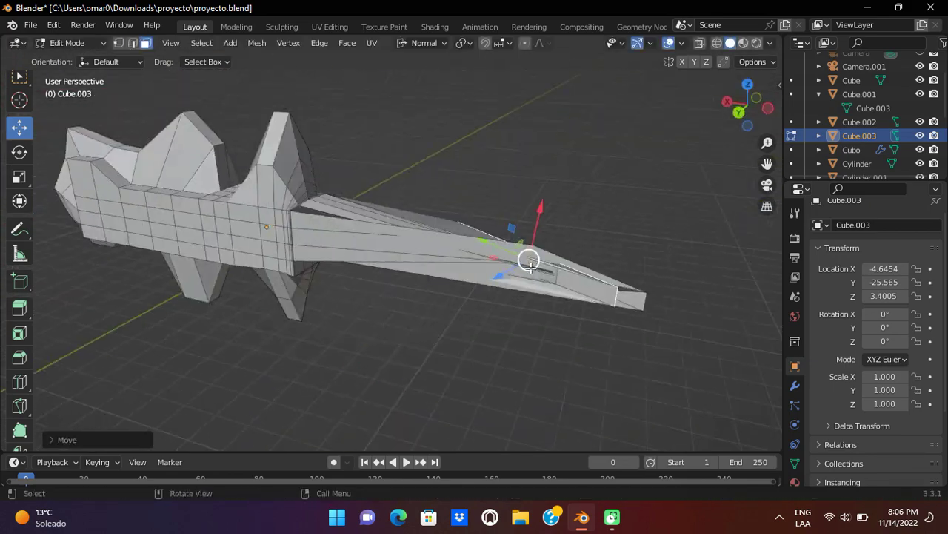
# - Move the selected barrel geometry with G, checking the gun from the front and sides
pyautogui.press('g')
pyautogui.click(580, 277)
pyautogui.moveTo(581, 277); pyautogui.dragTo(395, 291, button='middle')
pyautogui.moveTo(474, 265)
pyautogui.mouseDown(button='middle')
pyautogui.moveTo(497, 333)
pyautogui.moveTo(408, 235)
pyautogui.mouseUp(button='middle')
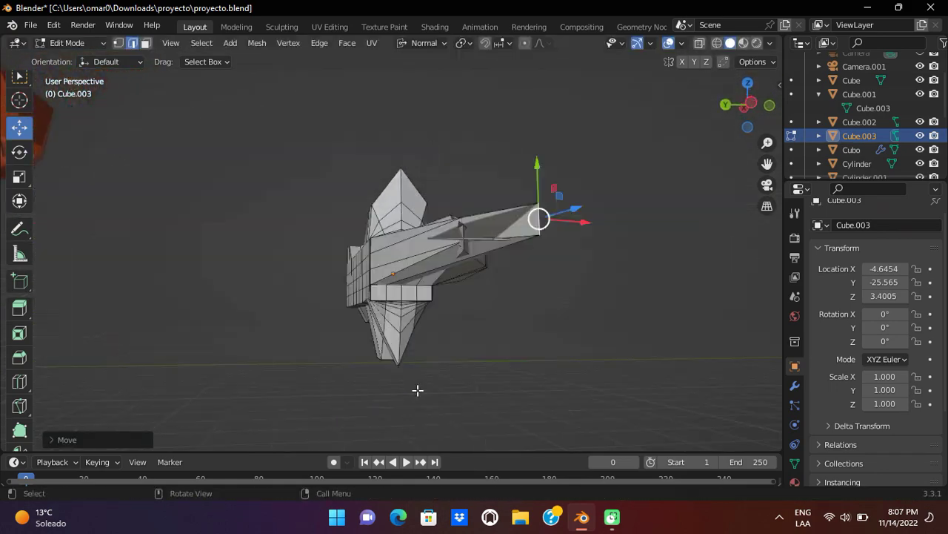
pyautogui.moveTo(417, 389); pyautogui.dragTo(559, 291, button='middle')
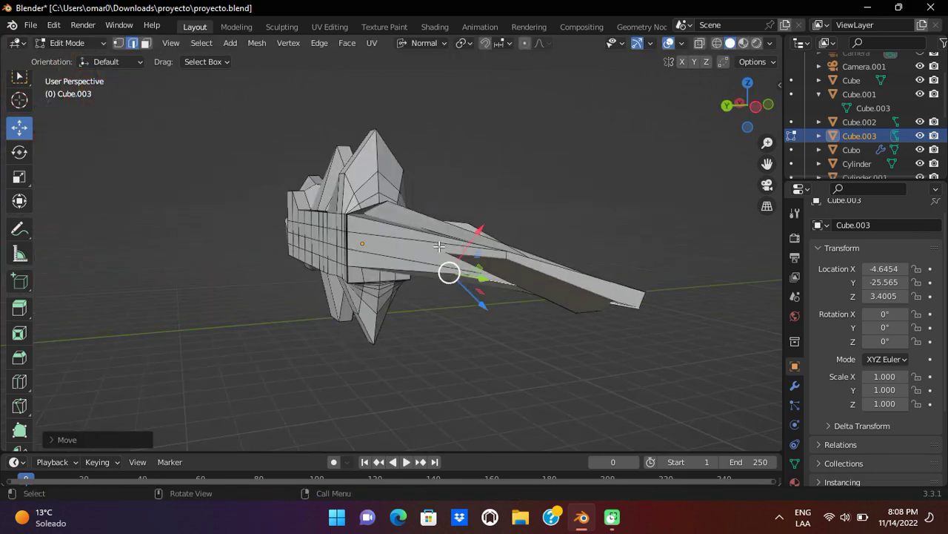
pyautogui.moveTo(440, 246); pyautogui.dragTo(500, 293, button='middle')
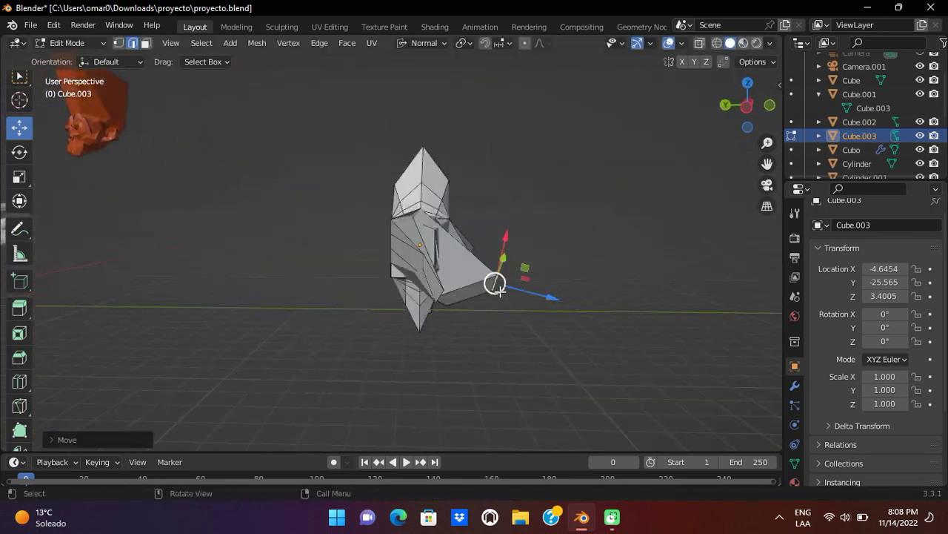
pyautogui.moveTo(433, 236); pyautogui.dragTo(215, 211, button='middle')
# - Pull a selected barrel vertex outward to broaden the blade
pyautogui.press('g')
pyautogui.moveTo(200, 282); pyautogui.dragTo(447, 364, button='middle')
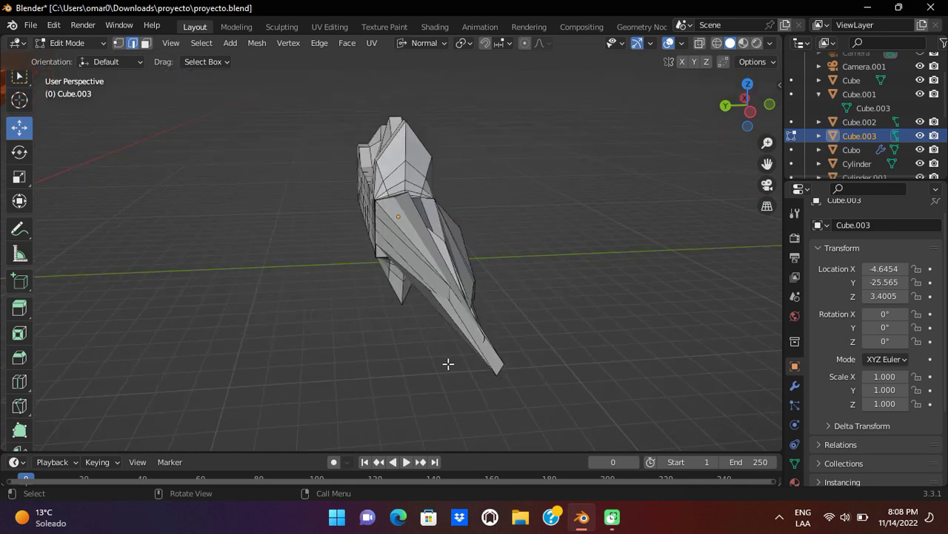
pyautogui.click(329, 255)
pyautogui.moveTo(320, 257)
pyautogui.mouseDown(button='middle')
pyautogui.moveTo(348, 299)
pyautogui.moveTo(719, 250)
pyautogui.mouseUp(button='middle')
pyautogui.click(631, 266)
pyautogui.moveTo(630, 267)
pyautogui.mouseDown(button='middle')
pyautogui.moveTo(404, 377)
pyautogui.moveTo(372, 246)
pyautogui.moveTo(253, 313)
pyautogui.moveTo(391, 323)
pyautogui.mouseUp(button='middle')
# - Move further barrel vertices to form jagged zigzag grooves along the blade's sides
pyautogui.press('g')
pyautogui.click(391, 324)
pyautogui.moveTo(346, 349)
pyautogui.mouseDown(button='middle')
pyautogui.moveTo(339, 291)
pyautogui.moveTo(121, 260)
pyautogui.moveTo(121, 229)
pyautogui.moveTo(349, 272)
pyautogui.moveTo(482, 254)
pyautogui.moveTo(360, 260)
pyautogui.moveTo(165, 311)
pyautogui.moveTo(285, 301)
pyautogui.mouseUp(button='middle')
pyautogui.press('g')
pyautogui.click(121, 260)
pyautogui.press('g')
pyautogui.click(462, 248)
# - Move the selected rear vertices outward and extrude them along their normal
pyautogui.moveTo(426, 238); pyautogui.dragTo(469, 274, button='middle')
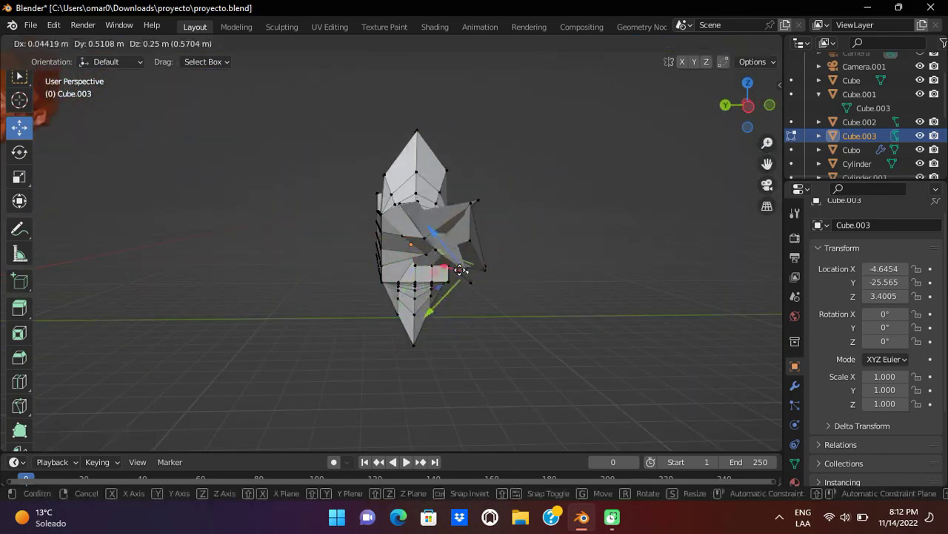
pyautogui.moveTo(473, 261)
pyautogui.mouseDown(button='middle')
pyautogui.moveTo(400, 260)
pyautogui.moveTo(460, 243)
pyautogui.moveTo(313, 271)
pyautogui.moveTo(319, 234)
pyautogui.mouseUp(button='middle')
pyautogui.click(424, 268)
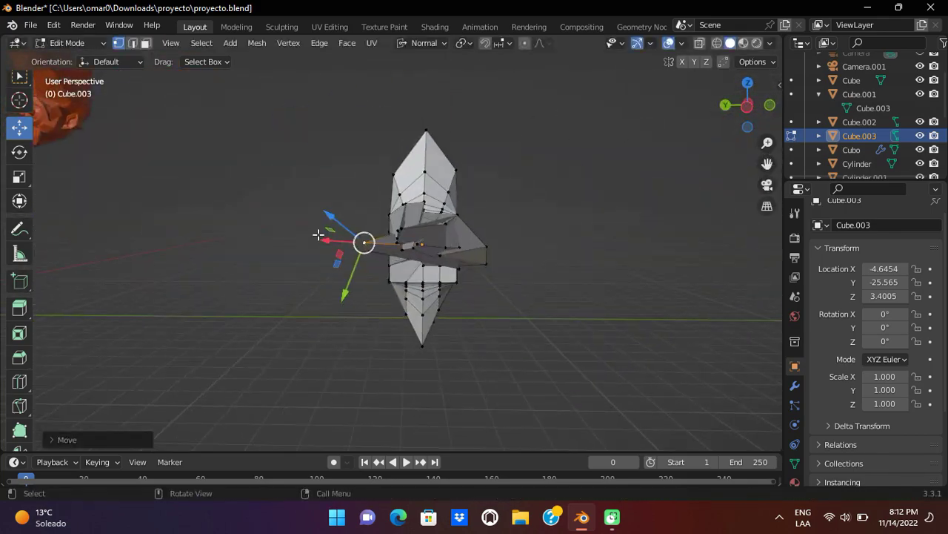
pyautogui.moveTo(395, 249)
pyautogui.mouseDown(button='middle')
pyautogui.moveTo(148, 243)
pyautogui.moveTo(273, 235)
pyautogui.moveTo(552, 363)
pyautogui.mouseUp(button='middle')
pyautogui.moveTo(592, 293); pyautogui.dragTo(621, 184, button='middle')
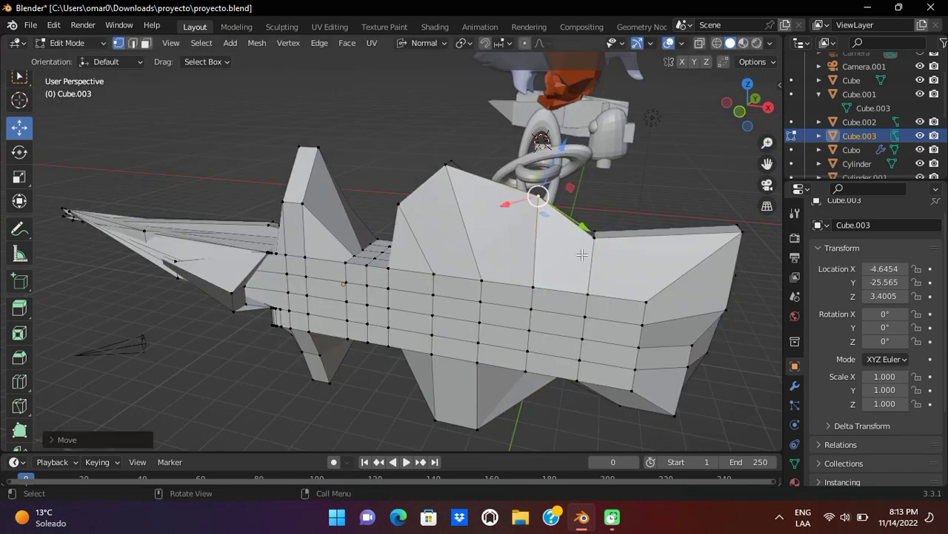
pyautogui.moveTo(647, 97); pyautogui.dragTo(609, 61, button='middle')
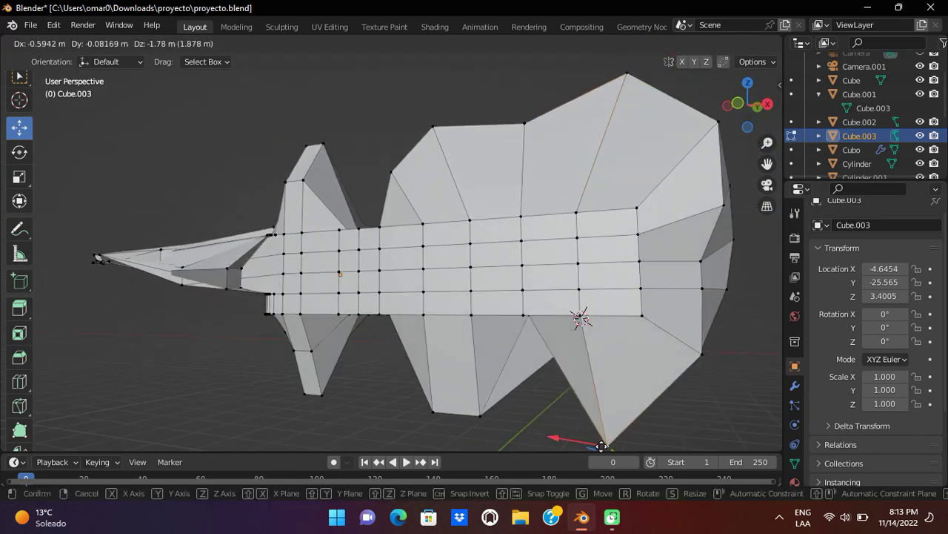
pyautogui.moveTo(602, 435)
pyautogui.mouseDown(button='middle')
pyautogui.moveTo(343, 339)
pyautogui.moveTo(546, 415)
pyautogui.mouseUp(button='middle')
pyautogui.moveTo(546, 415); pyautogui.dragTo(326, 363)
pyautogui.moveTo(326, 363)
pyautogui.mouseDown(button='middle')
pyautogui.moveTo(544, 399)
pyautogui.moveTo(222, 311)
pyautogui.moveTo(254, 330)
pyautogui.moveTo(644, 349)
pyautogui.moveTo(281, 395)
pyautogui.moveTo(218, 360)
pyautogui.mouseUp(button='middle')
pyautogui.moveTo(218, 360); pyautogui.dragTo(186, 370)
pyautogui.moveTo(186, 371)
pyautogui.mouseDown(button='middle')
pyautogui.moveTo(242, 346)
pyautogui.moveTo(159, 247)
pyautogui.moveTo(405, 273)
pyautogui.mouseUp(button='middle')
pyautogui.moveTo(405, 273); pyautogui.dragTo(441, 304)
# - Adjust the rear vertices further to shape the gun's rear body and fins
pyautogui.moveTo(322, 382)
pyautogui.mouseDown(button='middle')
pyautogui.moveTo(385, 378)
pyautogui.moveTo(240, 398)
pyautogui.moveTo(251, 6)
pyautogui.mouseUp(button='middle')
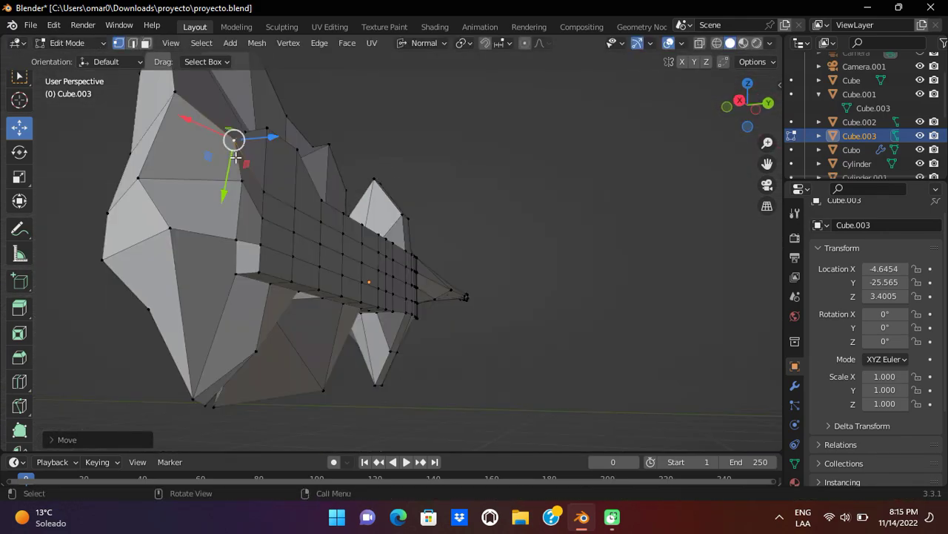
pyautogui.moveTo(255, 260)
pyautogui.mouseDown(button='middle')
pyautogui.moveTo(630, 289)
pyautogui.moveTo(197, 123)
pyautogui.mouseUp(button='middle')
pyautogui.moveTo(326, 286); pyautogui.dragTo(350, 311, button='middle')
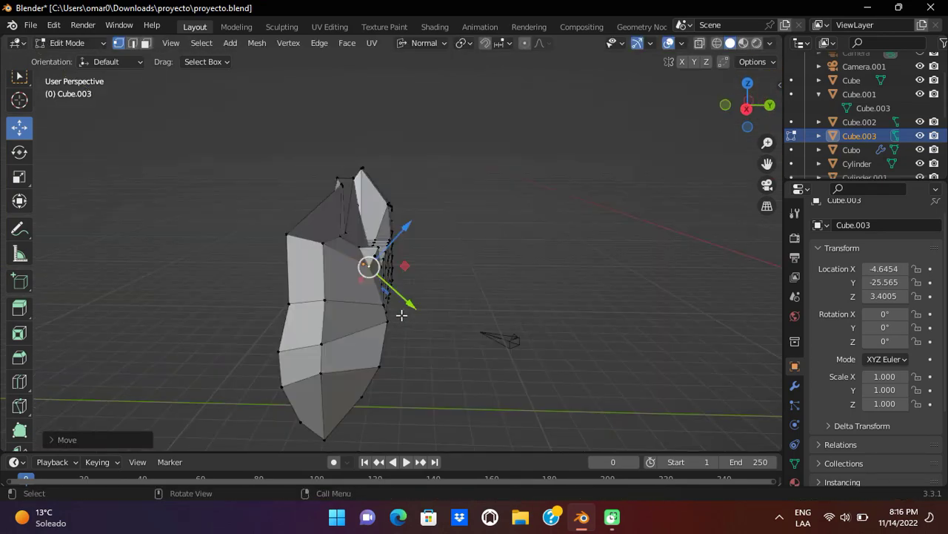
pyautogui.moveTo(349, 304); pyautogui.dragTo(387, 291, button='middle')
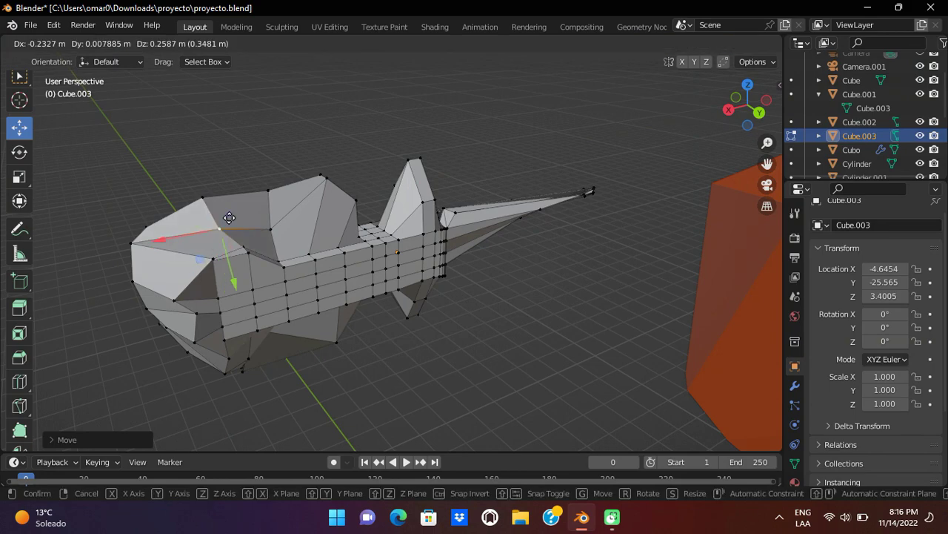
pyautogui.rightClick(229, 217)
pyautogui.moveTo(229, 217); pyautogui.dragTo(231, 223, button='middle')
pyautogui.moveTo(323, 324); pyautogui.dragTo(319, 315, button='middle')
pyautogui.moveTo(296, 301); pyautogui.dragTo(312, 310)
pyautogui.moveTo(479, 342)
pyautogui.mouseDown(button='middle')
pyautogui.moveTo(409, 309)
pyautogui.moveTo(565, 316)
pyautogui.moveTo(472, 274)
pyautogui.mouseUp(button='middle')
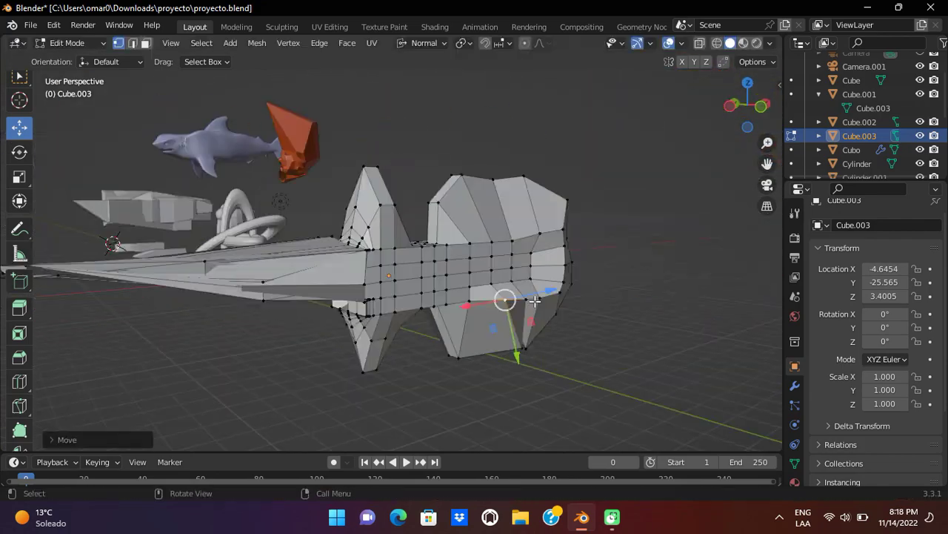
pyautogui.moveTo(432, 275); pyautogui.dragTo(418, 257, button='middle')
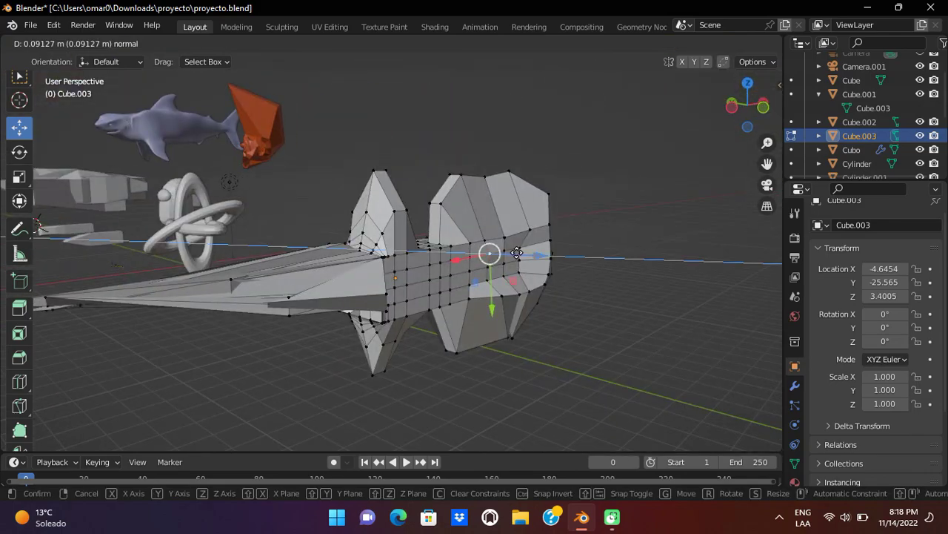
pyautogui.moveTo(418, 257)
pyautogui.mouseDown(button='middle')
pyautogui.moveTo(327, 309)
pyautogui.moveTo(529, 275)
pyautogui.moveTo(482, 252)
pyautogui.moveTo(493, 232)
pyautogui.moveTo(509, 309)
pyautogui.mouseUp(button='middle')
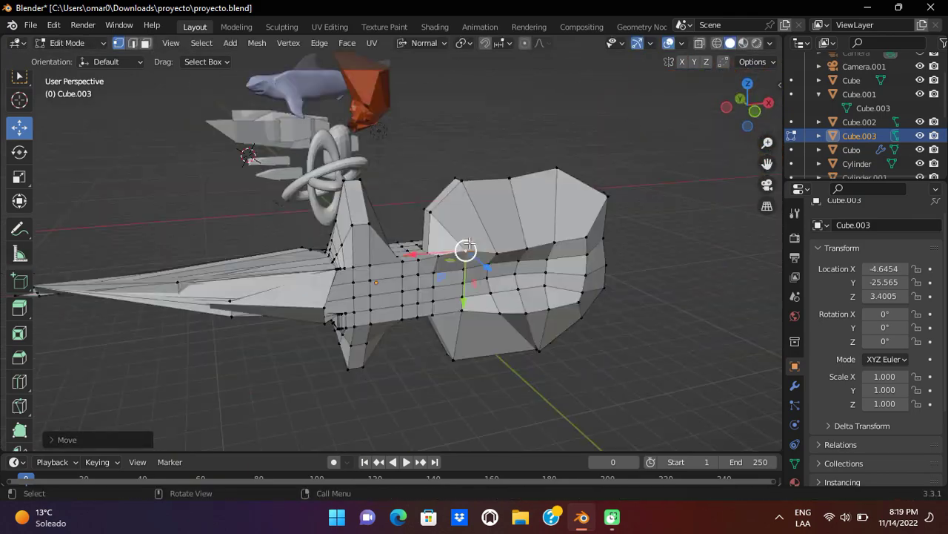
pyautogui.moveTo(411, 261); pyautogui.dragTo(291, 281, button='middle')
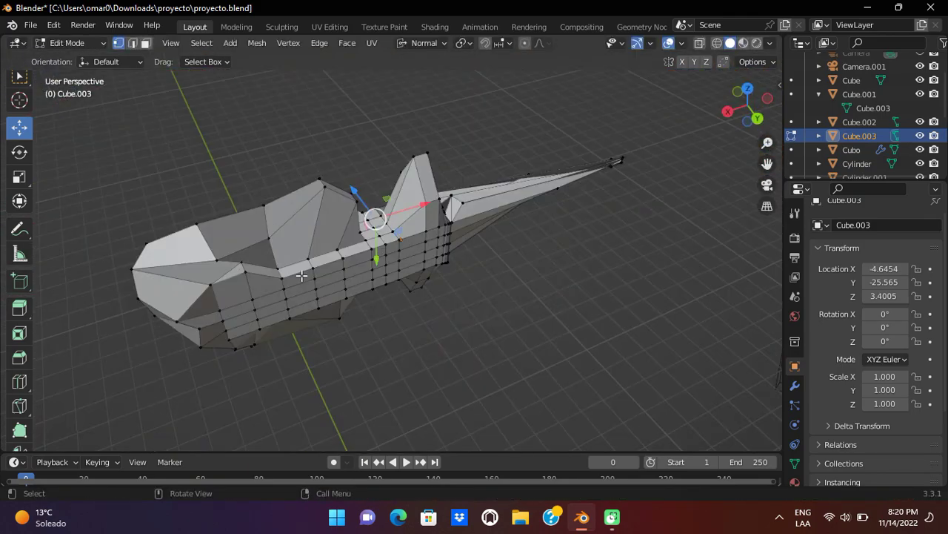
pyautogui.click(353, 287)
pyautogui.moveTo(353, 287)
pyautogui.mouseDown(button='middle')
pyautogui.moveTo(375, 281)
pyautogui.moveTo(271, 259)
pyautogui.moveTo(370, 307)
pyautogui.moveTo(375, 274)
pyautogui.moveTo(408, 296)
pyautogui.moveTo(369, 241)
pyautogui.mouseUp(button='middle')
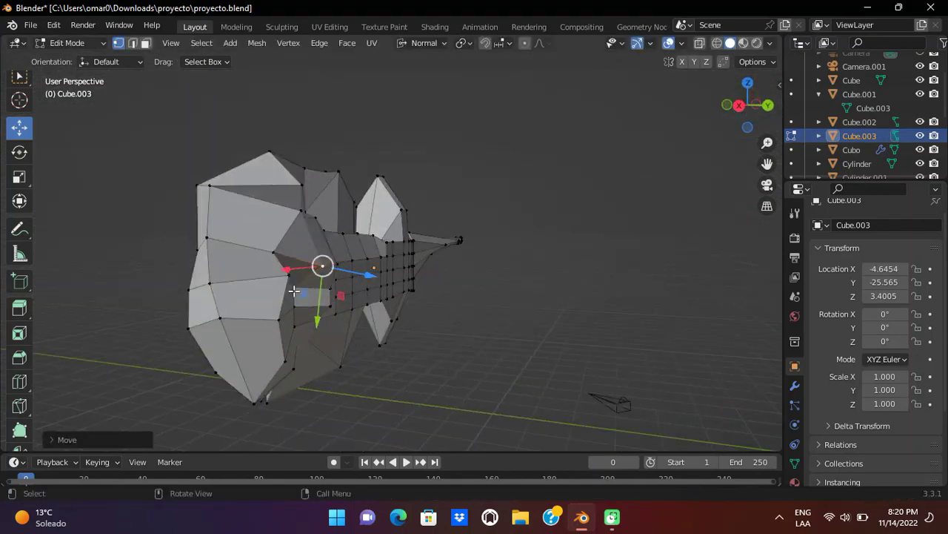
pyautogui.moveTo(293, 297); pyautogui.dragTo(315, 203, button='middle')
pyautogui.click(316, 236)
# - Add a new cube and position it at the tip of the barrel
pyautogui.hotkey('shift', 'a')
pyautogui.moveTo(316, 236); pyautogui.dragTo(191, 206, button='middle')
pyautogui.click(317, 239)
pyautogui.click(77, 276)
pyautogui.moveTo(76, 276)
pyautogui.mouseDown(button='middle')
pyautogui.moveTo(222, 252)
pyautogui.moveTo(71, 313)
pyautogui.moveTo(148, 304)
pyautogui.moveTo(44, 222)
pyautogui.mouseUp(button='middle')
pyautogui.scroll(4, 223, 252)
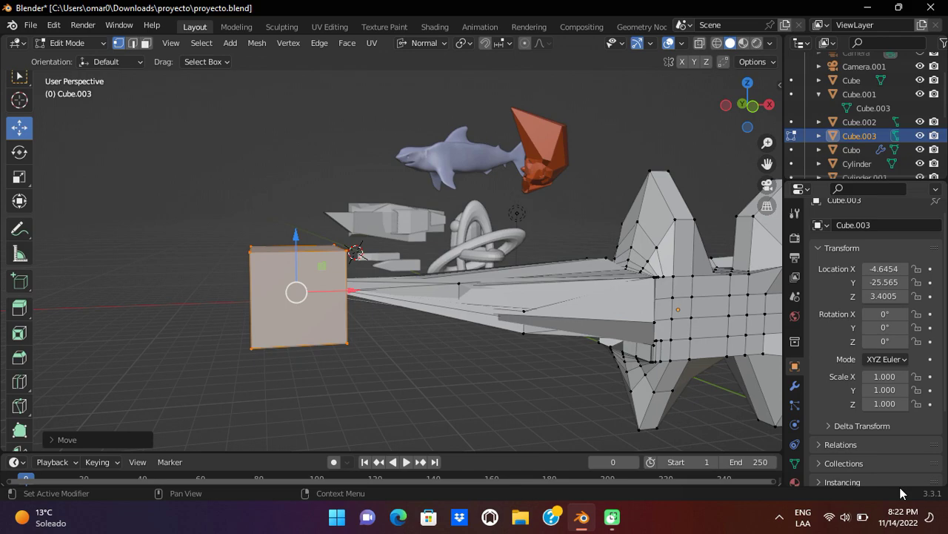
# - Flatten the new cube by scaling it along its height (Z)
pyautogui.moveTo(450, 356); pyautogui.dragTo(222, 297, button='middle')
pyautogui.click(19, 176)
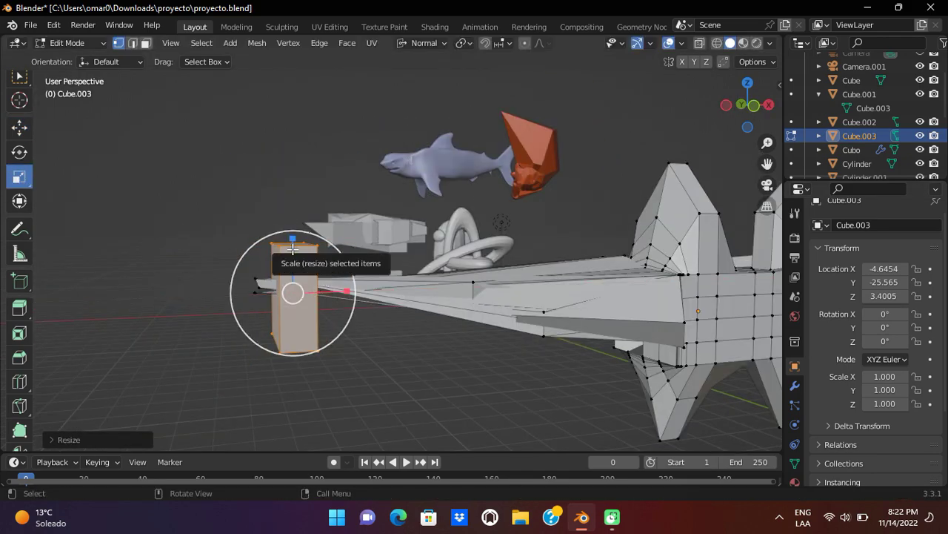
pyautogui.moveTo(293, 248); pyautogui.dragTo(335, 264)
pyautogui.moveTo(303, 292); pyautogui.dragTo(371, 281, button='middle')
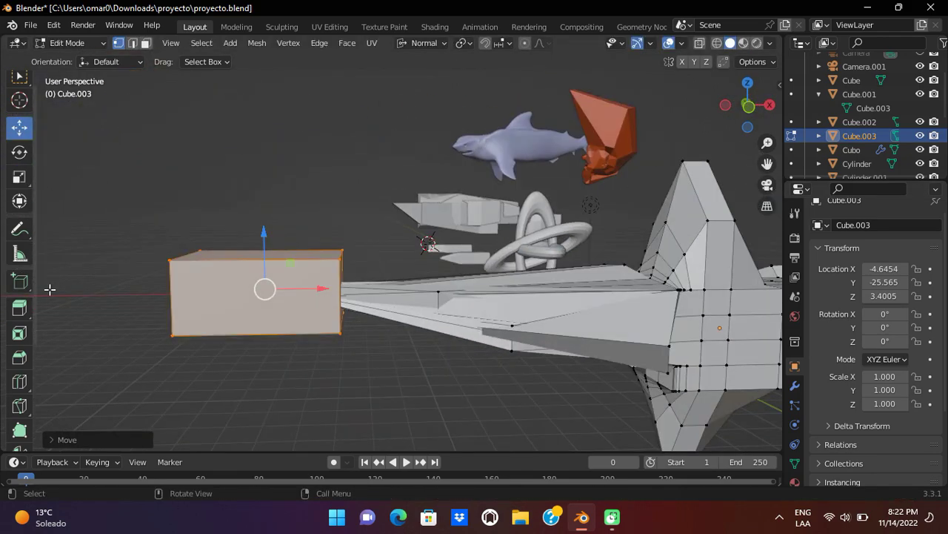
# - Loop-cut the cube, extend part of it outward into a block, then exit Edit Mode
pyautogui.click(19, 381)
pyautogui.click(271, 326)
pyautogui.moveTo(271, 326); pyautogui.dragTo(148, 222, button='middle')
pyautogui.click(19, 126)
pyautogui.moveTo(311, 297)
pyautogui.mouseDown(button='middle')
pyautogui.moveTo(335, 339)
pyautogui.moveTo(431, 268)
pyautogui.moveTo(543, 332)
pyautogui.moveTo(360, 222)
pyautogui.moveTo(342, 253)
pyautogui.mouseUp(button='middle')
pyautogui.moveTo(336, 309); pyautogui.dragTo(336, 310)
pyautogui.moveTo(336, 310)
pyautogui.mouseDown(button='middle')
pyautogui.moveTo(445, 244)
pyautogui.moveTo(481, 285)
pyautogui.moveTo(479, 250)
pyautogui.mouseUp(button='middle')
pyautogui.press('Tab')
pyautogui.scroll(-3, 352, 341)
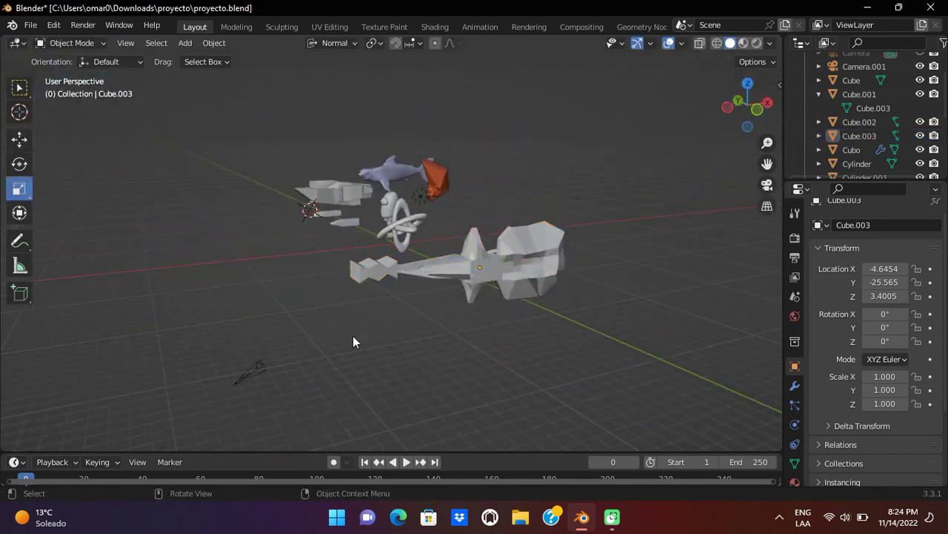
# - Scale Cube.003 down to about a third, 0.380 × 0.700 × 0.383
pyautogui.hotkey('ctrl', 'z')
pyautogui.moveTo(539, 281)
pyautogui.mouseDown(button='middle')
pyautogui.moveTo(652, 262)
pyautogui.moveTo(605, 280)
pyautogui.mouseUp(button='middle')
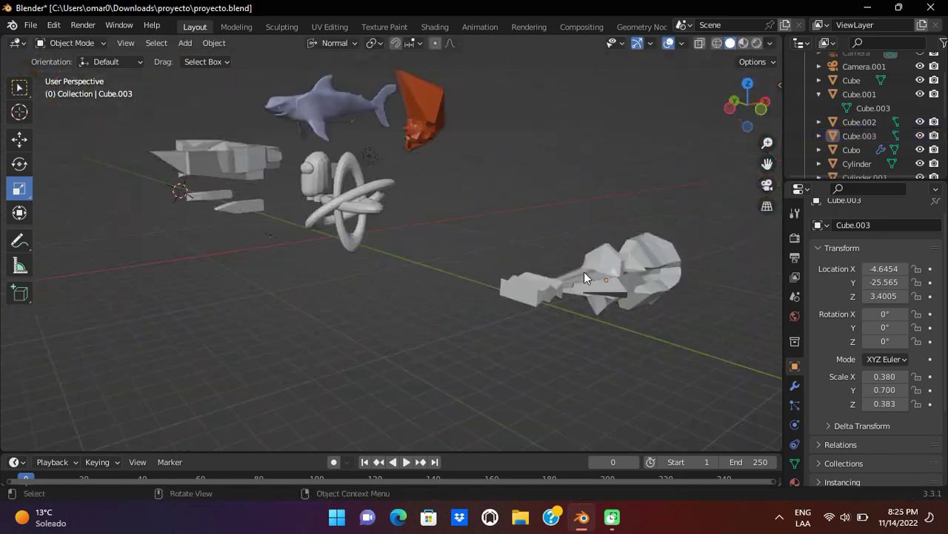
pyautogui.moveTo(519, 263); pyautogui.dragTo(297, 222, button='middle')
# - Select Cube.001 and adjust its rotation and proportions with the transform gizmo
pyautogui.click(20, 213)
pyautogui.click(348, 219)
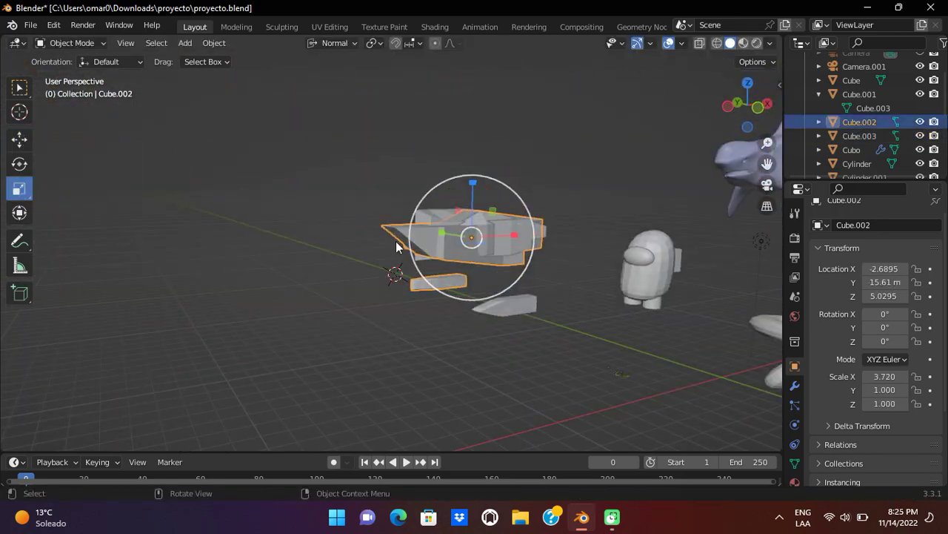
pyautogui.click(474, 207)
pyautogui.moveTo(403, 340)
pyautogui.mouseDown(button='middle')
pyautogui.moveTo(690, 176)
pyautogui.moveTo(354, 245)
pyautogui.moveTo(724, 165)
pyautogui.mouseUp(button='middle')
pyautogui.hotkey('shift', 'a')
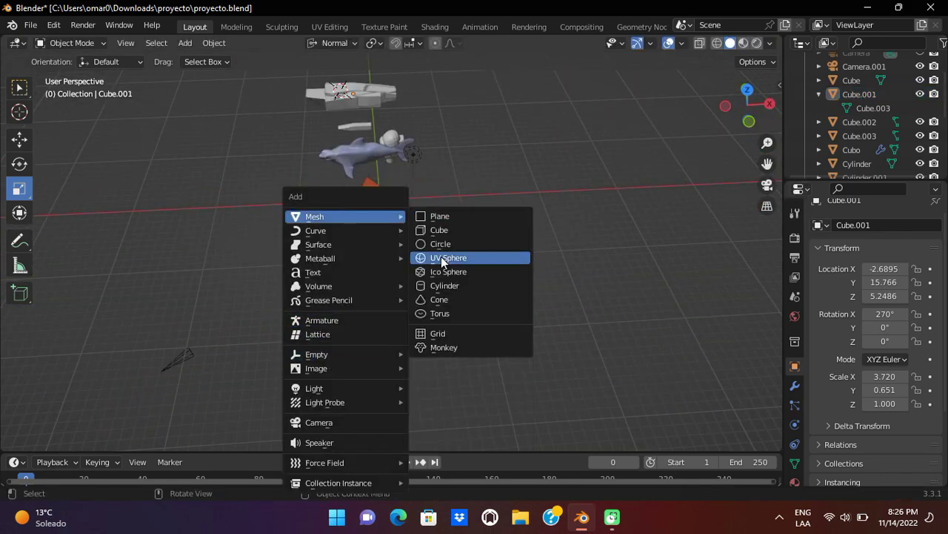
# - Add a new cube, stretch it into a long bar (3.646 along X) and move it into place
pyautogui.click(439, 229)
pyautogui.press('KP_Decimal')
pyautogui.moveTo(575, 251); pyautogui.dragTo(415, 252)
pyautogui.moveTo(415, 252); pyautogui.dragTo(319, 326, button='middle')
pyautogui.click(19, 139)
pyautogui.moveTo(322, 328); pyautogui.dragTo(444, 252)
pyautogui.moveTo(445, 252)
pyautogui.mouseDown(button='middle')
pyautogui.moveTo(667, 315)
pyautogui.moveTo(514, 371)
pyautogui.mouseUp(button='middle')
pyautogui.press('g')
pyautogui.scroll(3, 445, 296)
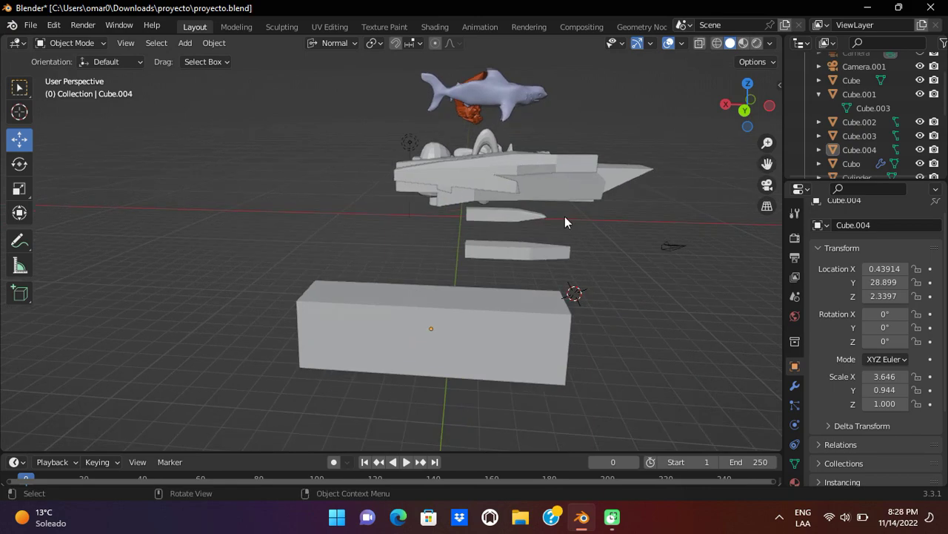
pyautogui.moveTo(444, 296); pyautogui.dragTo(175, 223, button='middle')
# - Narrow the bar along Y to 0.502
pyautogui.press('Tab')
pyautogui.moveTo(315, 238)
pyautogui.mouseDown(button='middle')
pyautogui.moveTo(192, 233)
pyautogui.moveTo(170, 215)
pyautogui.moveTo(156, 221)
pyautogui.mouseUp(button='middle')
pyautogui.press('Tab')
pyautogui.press('Tab')
pyautogui.press('s')
pyautogui.click(232, 250)
pyautogui.press('Tab')
pyautogui.moveTo(232, 250)
pyautogui.mouseDown(button='middle')
pyautogui.moveTo(279, 233)
pyautogui.moveTo(758, 161)
pyautogui.moveTo(223, 266)
pyautogui.mouseUp(button='middle')
pyautogui.scroll(2, 758, 161)
pyautogui.scroll(-2, 758, 161)
# - Slide the bar's end face to taper one end, then add a cylinder
pyautogui.press('3')
pyautogui.click(104, 297)
pyautogui.moveTo(110, 269); pyautogui.dragTo(79, 346)
pyautogui.moveTo(61, 125)
pyautogui.mouseDown(button='middle')
pyautogui.moveTo(222, 321)
pyautogui.moveTo(201, 420)
pyautogui.moveTo(236, 287)
pyautogui.moveTo(153, 381)
pyautogui.moveTo(68, 301)
pyautogui.mouseUp(button='middle')
pyautogui.moveTo(68, 301); pyautogui.dragTo(254, 367)
pyautogui.moveTo(255, 366)
pyautogui.mouseDown(button='middle')
pyautogui.moveTo(239, 415)
pyautogui.moveTo(229, 305)
pyautogui.moveTo(260, 311)
pyautogui.moveTo(633, 291)
pyautogui.moveTo(290, 299)
pyautogui.mouseUp(button='middle')
pyautogui.moveTo(151, 175)
pyautogui.mouseDown(button='middle')
pyautogui.moveTo(464, 300)
pyautogui.moveTo(556, 282)
pyautogui.moveTo(312, 423)
pyautogui.mouseUp(button='middle')
pyautogui.hotkey('shift', 'a')
pyautogui.click(292, 423)
# - Move the cylinder to the bar's tapered end, rotate it along the bar and enlarge it
pyautogui.press('g')
pyautogui.click(509, 317)
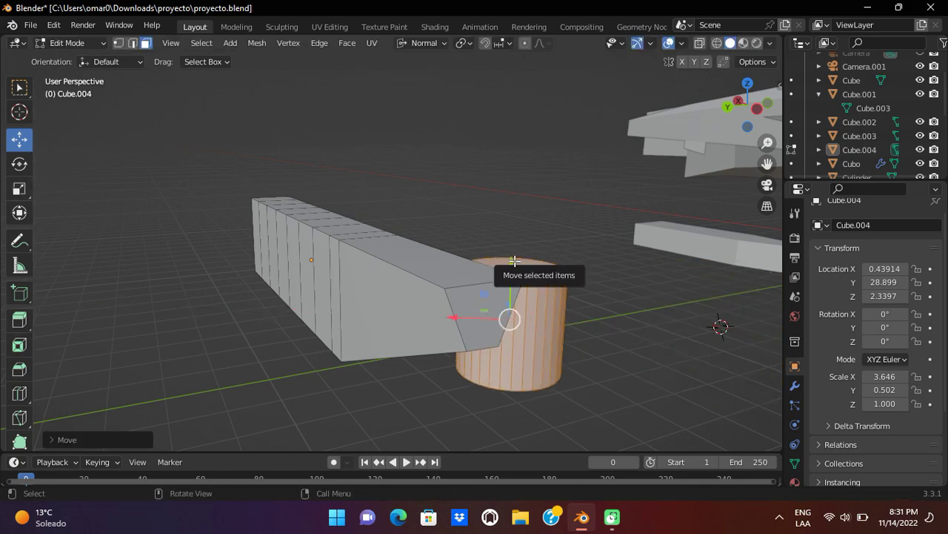
pyautogui.press('r')
pyautogui.press('r')
pyautogui.click(512, 412)
pyautogui.press('s')
pyautogui.click(535, 401)
pyautogui.moveTo(535, 401); pyautogui.dragTo(557, 331, button='middle')
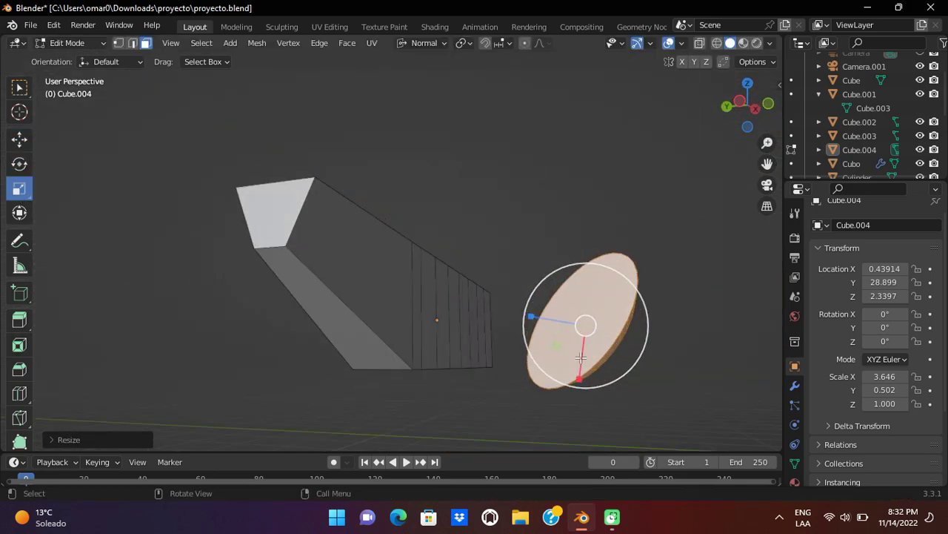
# - Reposition and rotate the cylinder against the bar's tip and shrink it to about 0.9 on one axis
pyautogui.click(295, 240)
pyautogui.moveTo(295, 240)
pyautogui.mouseDown(button='middle')
pyautogui.moveTo(123, 269)
pyautogui.moveTo(275, 269)
pyautogui.moveTo(34, 212)
pyautogui.mouseUp(button='middle')
pyautogui.click(19, 213)
pyautogui.moveTo(223, 244); pyautogui.dragTo(289, 254, button='middle')
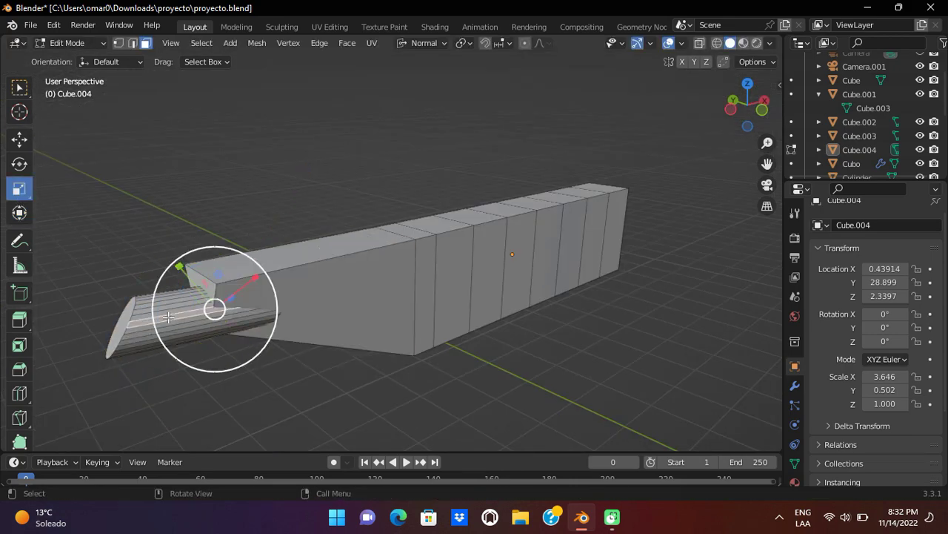
pyautogui.click(19, 139)
pyautogui.moveTo(19, 138)
pyautogui.mouseDown(button='middle')
pyautogui.moveTo(249, 364)
pyautogui.moveTo(577, 321)
pyautogui.mouseUp(button='middle')
pyautogui.hotkey('ctrl', 'l')
pyautogui.click(278, 274)
pyautogui.moveTo(278, 273)
pyautogui.mouseDown(button='middle')
pyautogui.moveTo(264, 256)
pyautogui.moveTo(569, 350)
pyautogui.mouseUp(button='middle')
pyautogui.hotkey('shift', 'space')
pyautogui.press('s')
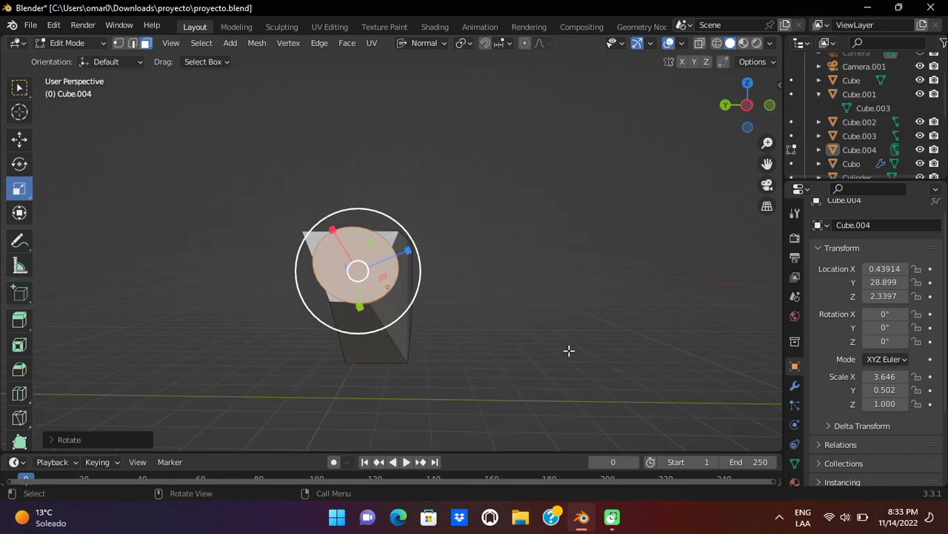
pyautogui.moveTo(385, 290); pyautogui.dragTo(410, 263, button='middle')
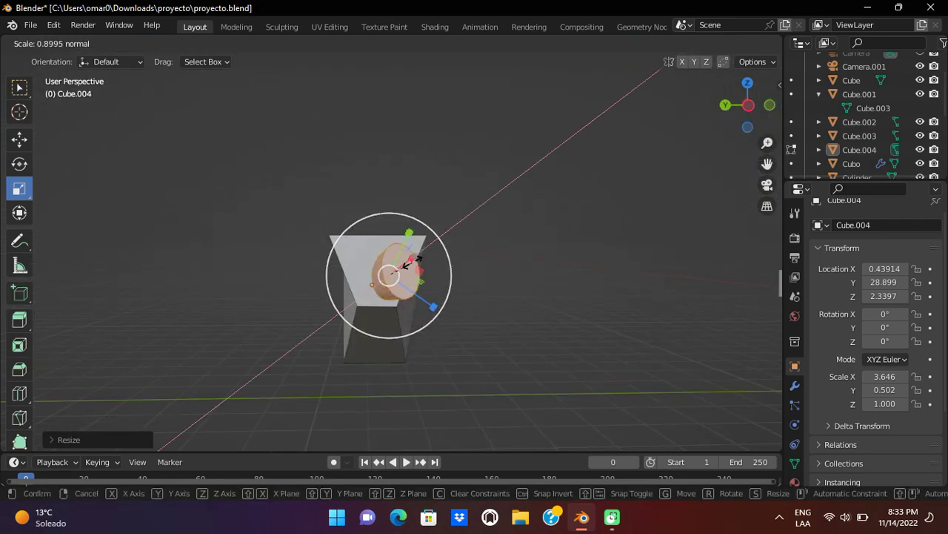
# - Pull bottom vertices of the bar down to start forming the grip
pyautogui.click(356, 357)
pyautogui.moveTo(356, 357); pyautogui.dragTo(393, 290, button='middle')
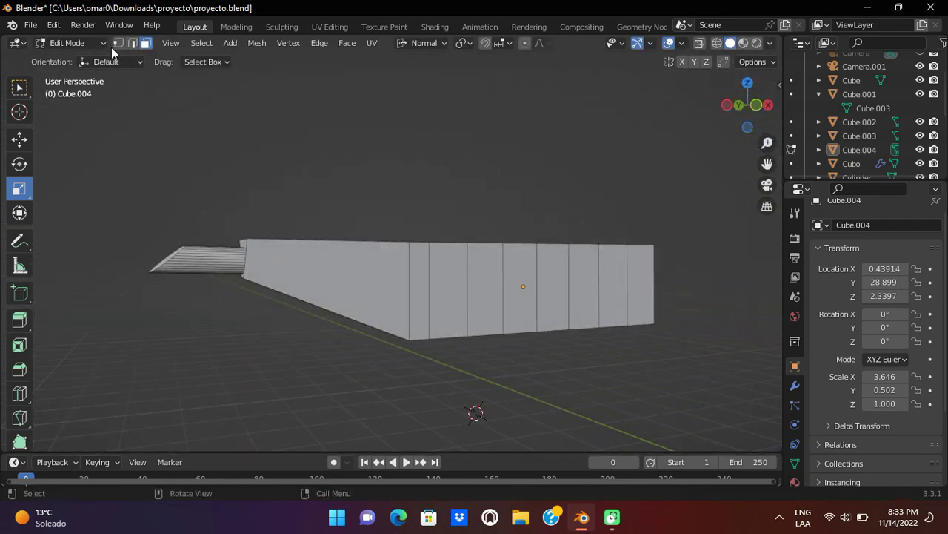
pyautogui.moveTo(259, 281); pyautogui.dragTo(288, 292, button='middle')
pyautogui.scroll(3, 289, 292)
pyautogui.scroll(2, 519, 296)
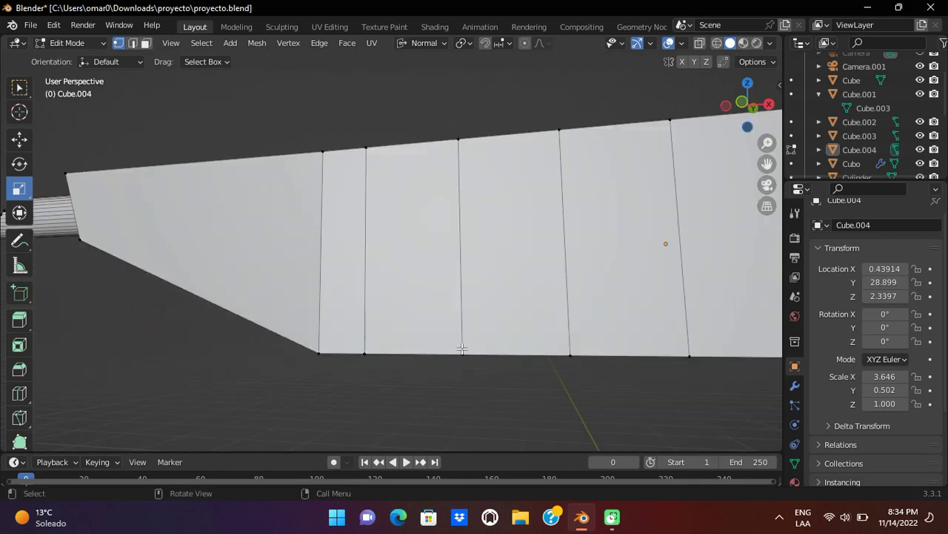
pyautogui.click(455, 346)
pyautogui.click(444, 244)
pyautogui.moveTo(443, 244)
pyautogui.mouseDown(button='middle')
pyautogui.moveTo(490, 251)
pyautogui.moveTo(217, 148)
pyautogui.moveTo(316, 288)
pyautogui.mouseUp(button='middle')
pyautogui.click(477, 243)
pyautogui.moveTo(476, 243)
pyautogui.mouseDown(button='middle')
pyautogui.moveTo(292, 243)
pyautogui.moveTo(345, 269)
pyautogui.moveTo(355, 296)
pyautogui.moveTo(314, 353)
pyautogui.mouseUp(button='middle')
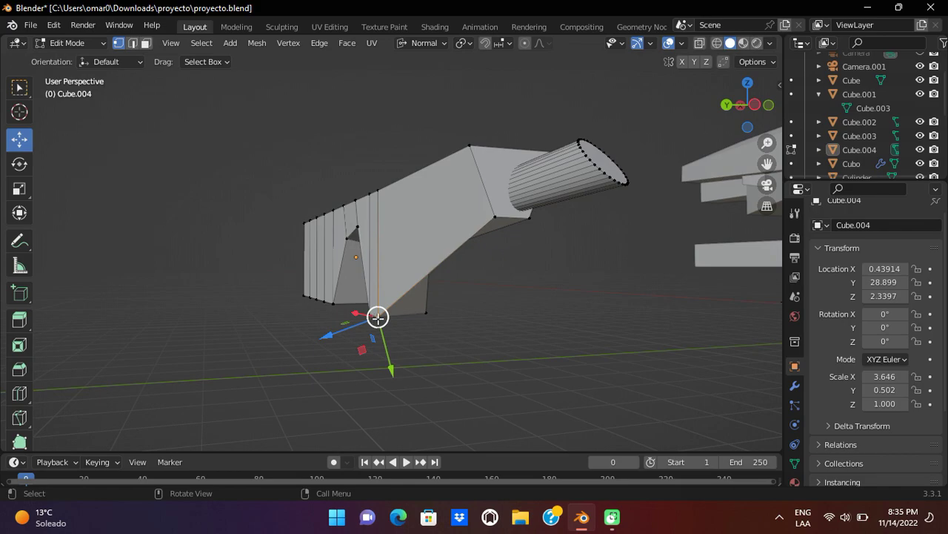
# - Move grip vertices on Cube.004 to form the zigzag underside
pyautogui.click(395, 251)
pyautogui.moveTo(395, 250); pyautogui.dragTo(269, 293, button='middle')
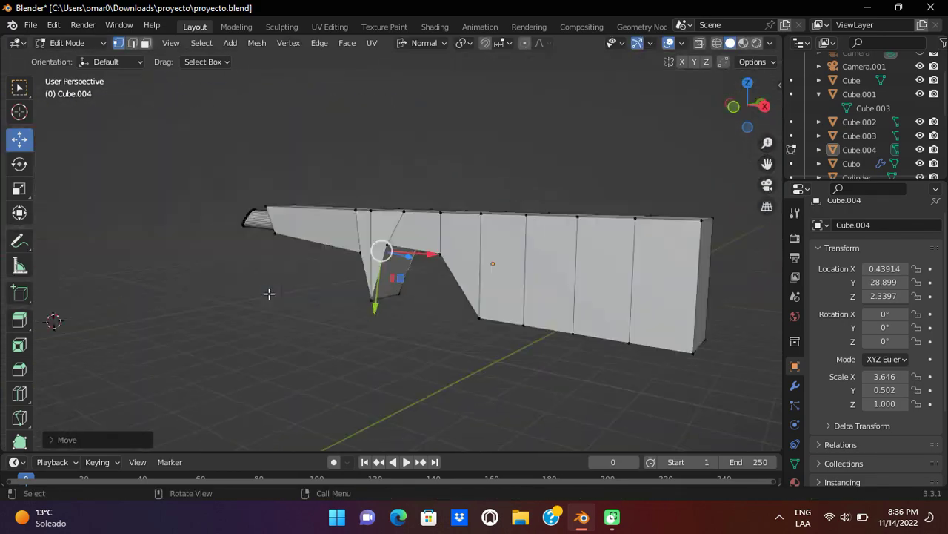
pyautogui.moveTo(412, 213)
pyautogui.mouseDown(button='middle')
pyautogui.moveTo(293, 281)
pyautogui.moveTo(510, 275)
pyautogui.mouseUp(button='middle')
pyautogui.press('g')
pyautogui.click(356, 245)
pyautogui.click(402, 259)
pyautogui.moveTo(402, 259)
pyautogui.mouseDown(button='middle')
pyautogui.moveTo(419, 275)
pyautogui.moveTo(478, 284)
pyautogui.mouseUp(button='middle')
pyautogui.moveTo(652, 270)
pyautogui.mouseDown(button='middle')
pyautogui.moveTo(138, 306)
pyautogui.moveTo(567, 315)
pyautogui.moveTo(243, 265)
pyautogui.moveTo(214, 165)
pyautogui.moveTo(597, 240)
pyautogui.moveTo(504, 325)
pyautogui.moveTo(567, 171)
pyautogui.mouseUp(button='middle')
# - Select a face of the gun body and push it outward to shape the angled stock
pyautogui.press('3')
pyautogui.click(504, 325)
pyautogui.moveTo(550, 300)
pyautogui.mouseDown(button='middle')
pyautogui.moveTo(542, 220)
pyautogui.moveTo(425, 212)
pyautogui.mouseUp(button='middle')
pyautogui.moveTo(399, 146); pyautogui.dragTo(398, 146)
pyautogui.moveTo(398, 146); pyautogui.dragTo(151, 145, button='middle')
pyautogui.click(314, 231)
pyautogui.moveTo(314, 231)
pyautogui.mouseDown(button='middle')
pyautogui.moveTo(191, 417)
pyautogui.moveTo(512, 242)
pyautogui.mouseUp(button='middle')
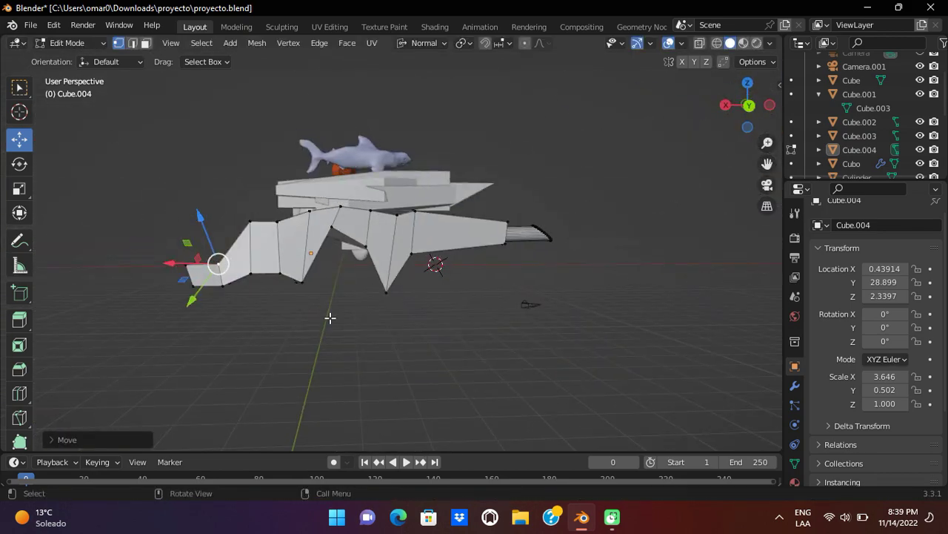
pyautogui.moveTo(330, 317); pyautogui.dragTo(41, 239, button='middle')
# - Add a torus, move it onto the gun body and rotate it upright
pyautogui.click(378, 283)
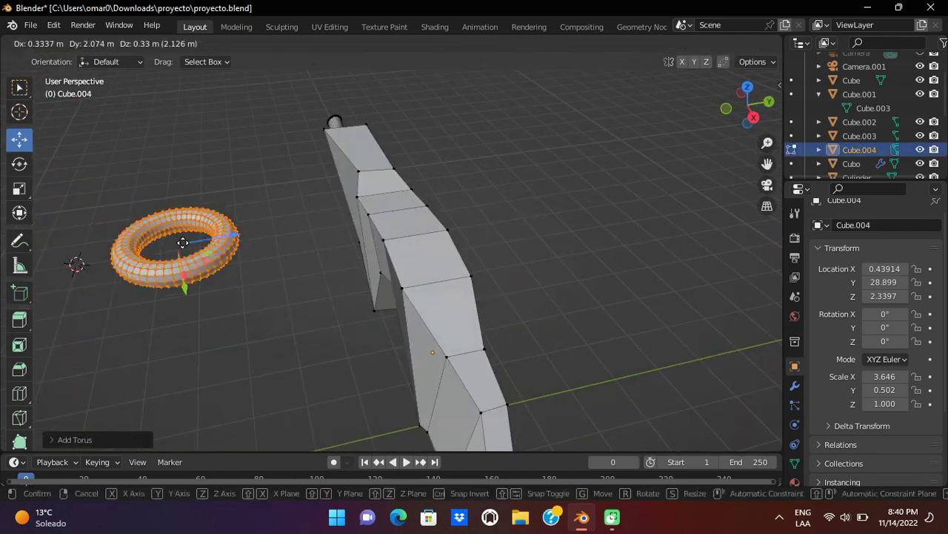
pyautogui.moveTo(378, 284); pyautogui.dragTo(460, 289, button='middle')
pyautogui.press('g')
pyautogui.press('r')
pyautogui.press('g')
pyautogui.click(423, 148)
pyautogui.moveTo(423, 148); pyautogui.dragTo(467, 153, button='middle')
pyautogui.press('r')
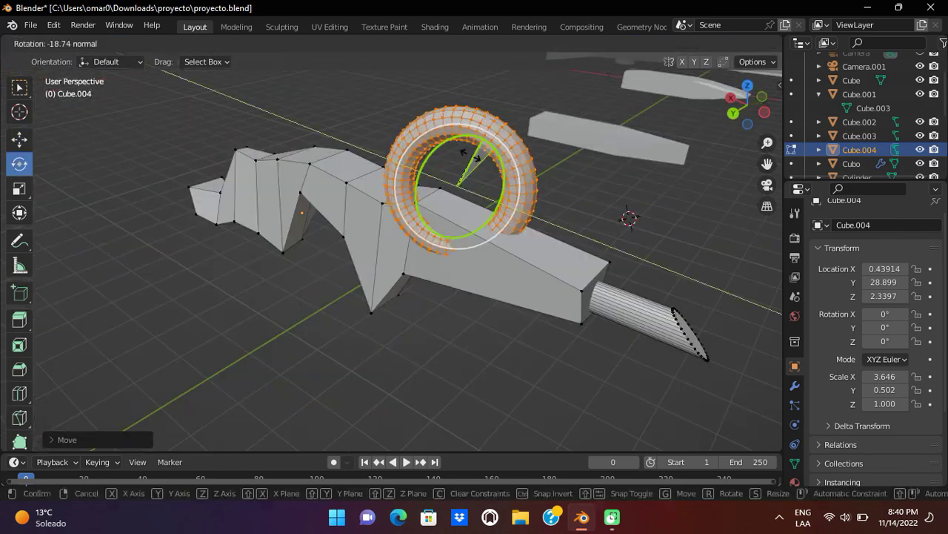
pyautogui.press('r')
pyautogui.click(467, 236)
pyautogui.moveTo(467, 236); pyautogui.dragTo(463, 96, button='middle')
pyautogui.hotkey('shift', 'space')
# - Shrink the torus to about two-thirds size (0.66) and check it from the side
pyautogui.press('s')
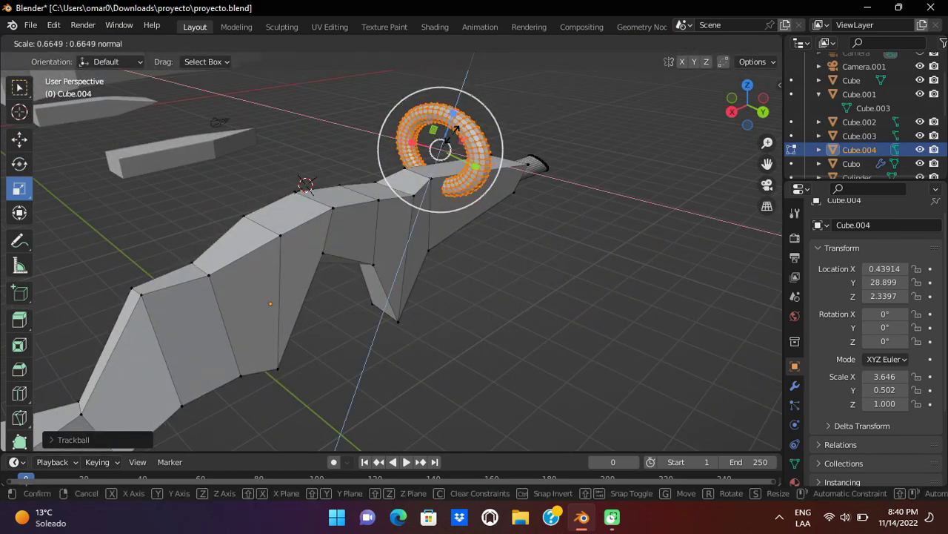
pyautogui.press('Return')
pyautogui.moveTo(306, 185); pyautogui.dragTo(398, 72, button='middle')
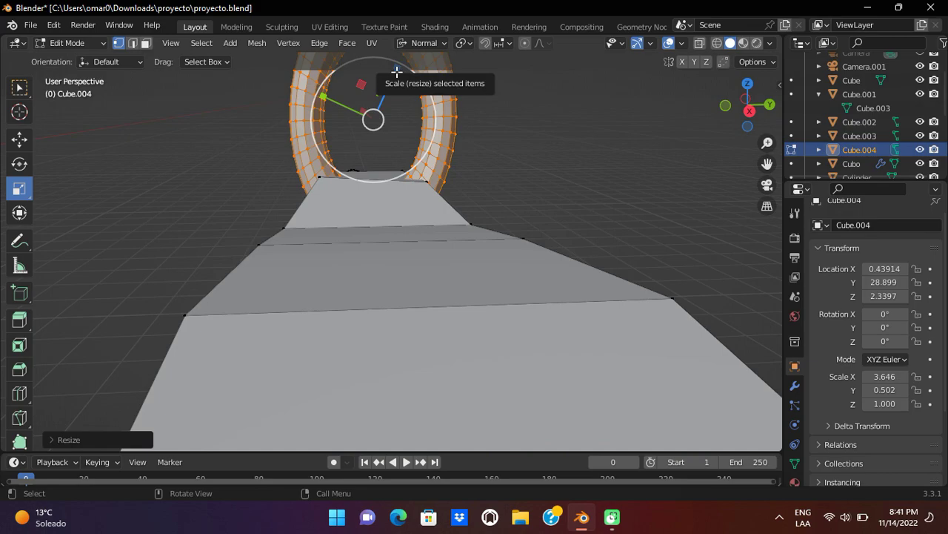
pyautogui.moveTo(351, 136)
pyautogui.mouseDown(button='middle')
pyautogui.moveTo(387, 120)
pyautogui.moveTo(384, 146)
pyautogui.moveTo(422, 271)
pyautogui.mouseUp(button='middle')
pyautogui.hotkey('shift', 'space')
pyautogui.press('g')
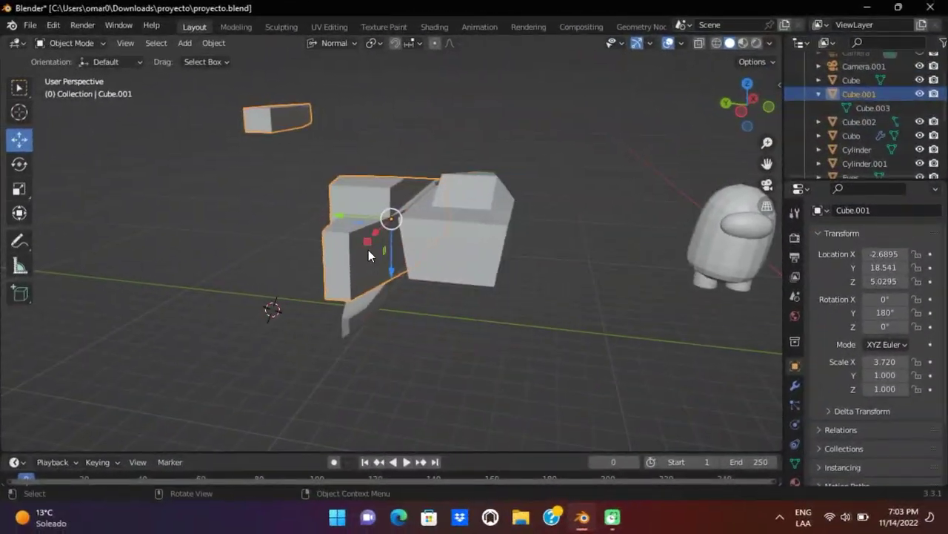
# - Raise Cube.001 and enter new Z rotation values (180°, then 280°) in the N panel
pyautogui.moveTo(368, 249); pyautogui.dragTo(773, 306)
pyautogui.hotkey('ctrl', 'z')
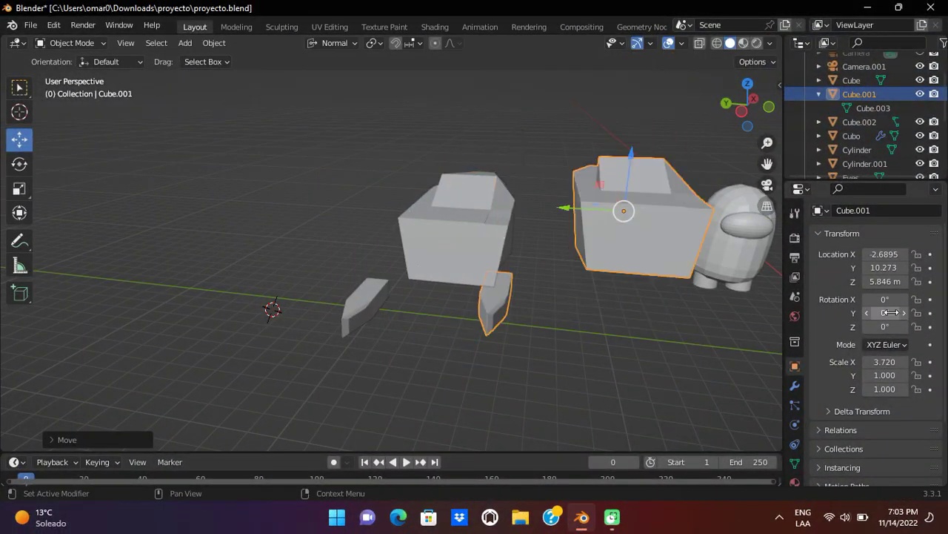
pyautogui.hotkey('ctrl', 'z')
pyautogui.click(888, 299)
pyautogui.write('3')
pyautogui.write('180')
pyautogui.press('Return')
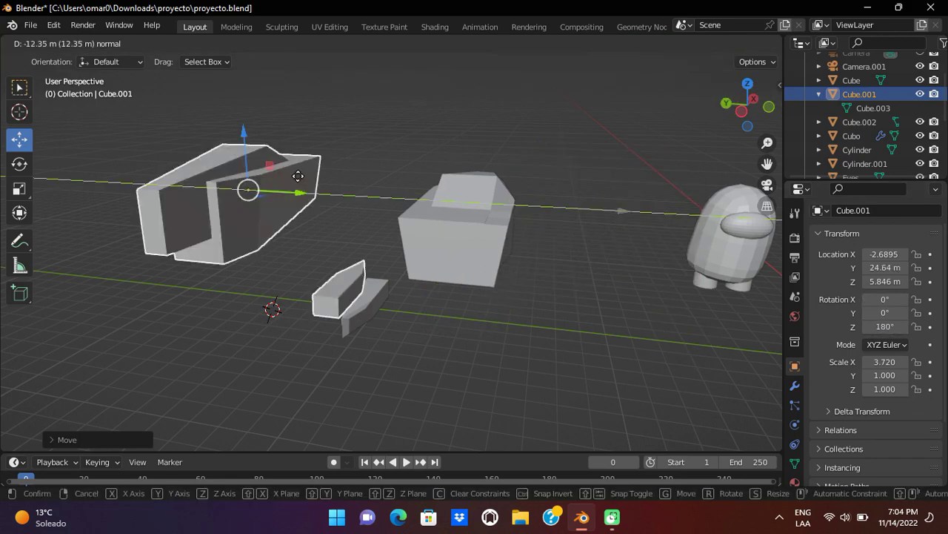
pyautogui.moveTo(519, 245); pyautogui.dragTo(609, 274, button='middle')
pyautogui.moveTo(871, 330); pyautogui.dragTo(882, 330)
pyautogui.moveTo(519, 281)
pyautogui.mouseDown(button='middle')
pyautogui.moveTo(602, 291)
pyautogui.moveTo(652, 312)
pyautogui.mouseUp(button='middle')
pyautogui.write('0')
pyautogui.press('Return')
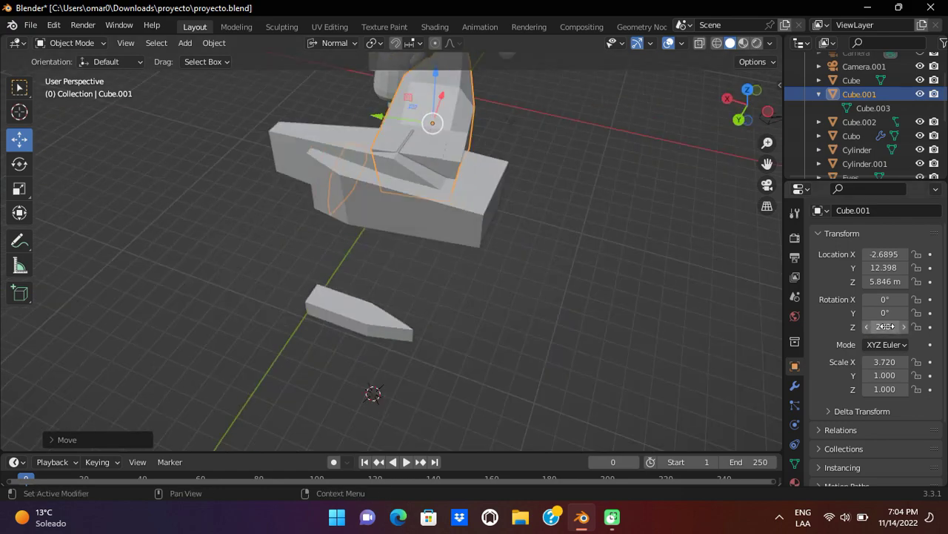
# - Return Cube.001's Z rotation to 0° and tilt it around the Y axis beside the other block
pyautogui.moveTo(885, 326); pyautogui.dragTo(852, 326)
pyautogui.moveTo(519, 252); pyautogui.dragTo(599, 269, button='middle')
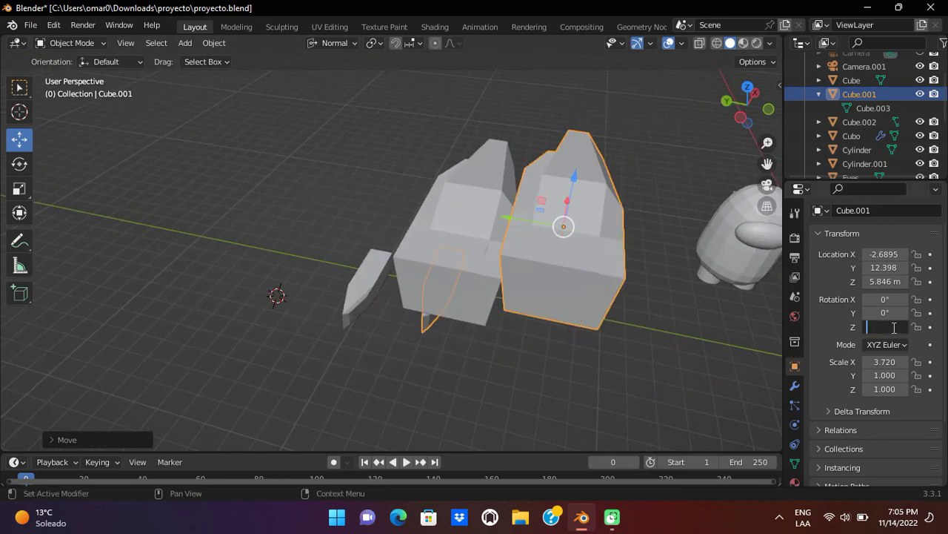
pyautogui.moveTo(887, 327); pyautogui.dragTo(860, 326)
pyautogui.moveTo(574, 264); pyautogui.dragTo(615, 281, button='middle')
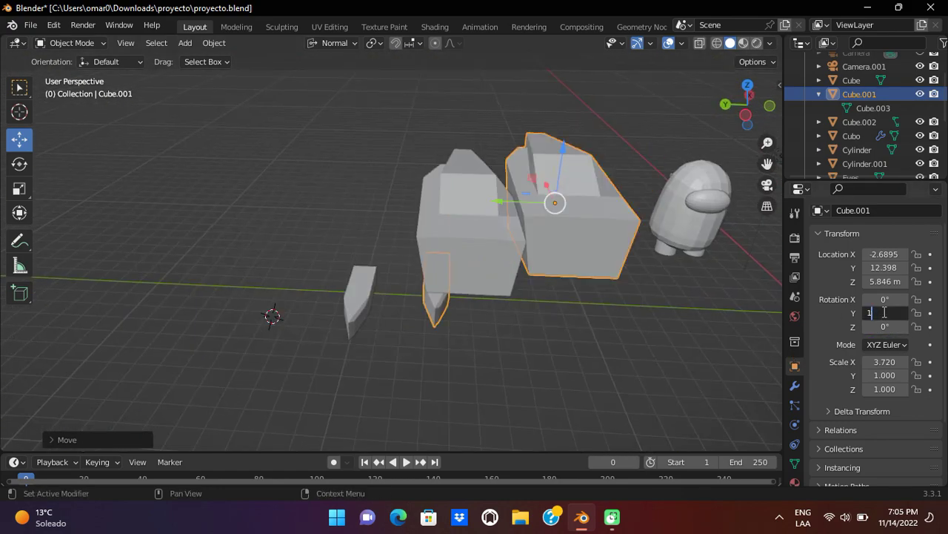
pyautogui.moveTo(684, 307); pyautogui.dragTo(711, 311, button='middle')
pyautogui.moveTo(881, 312); pyautogui.dragTo(919, 312)
pyautogui.scroll(1, 881, 311)
pyautogui.moveTo(563, 355)
pyautogui.mouseDown(button='middle')
pyautogui.moveTo(623, 406)
pyautogui.moveTo(727, 328)
pyautogui.moveTo(849, 337)
pyautogui.mouseUp(button='middle')
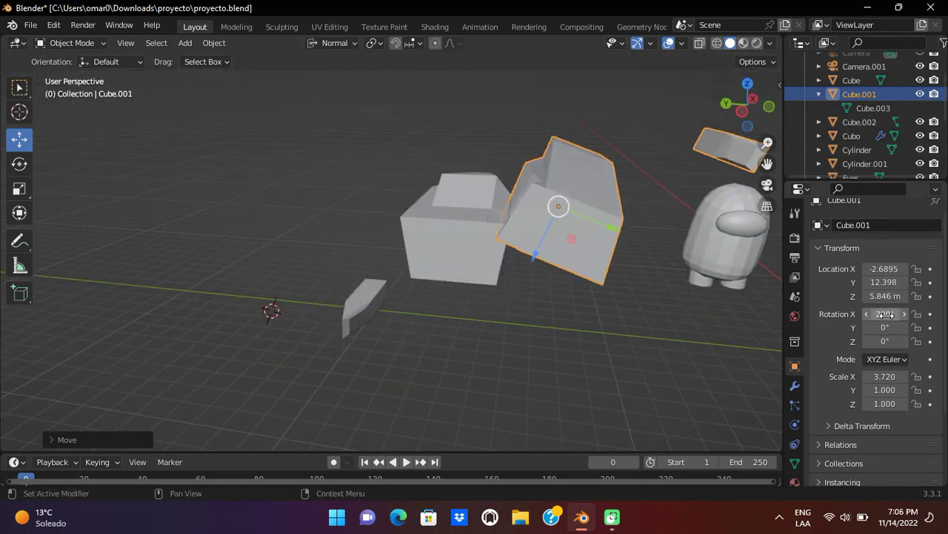
pyautogui.moveTo(501, 243); pyautogui.dragTo(519, 249, button='middle')
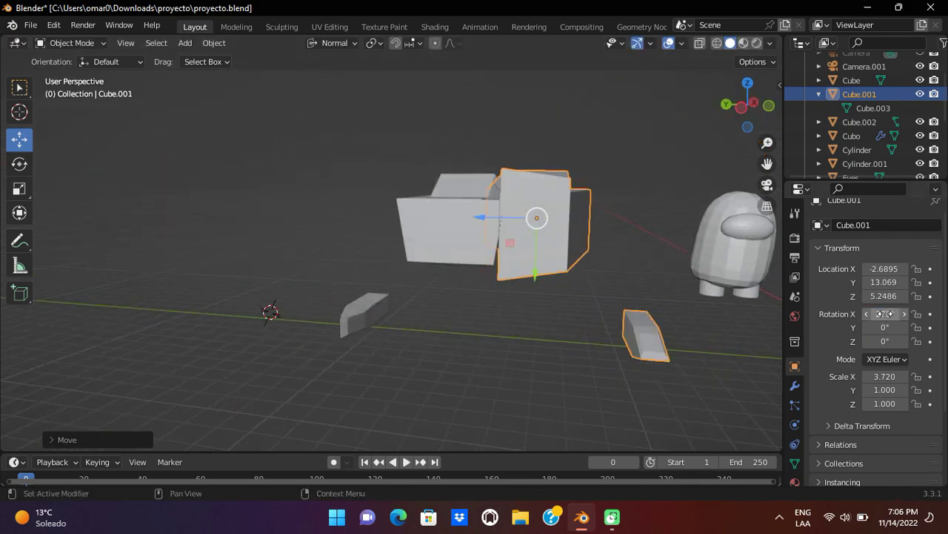
# - Select Cube.002 and start scaling its selected faces
pyautogui.click(418, 314)
pyautogui.moveTo(417, 314)
pyautogui.mouseDown(button='middle')
pyautogui.moveTo(466, 359)
pyautogui.moveTo(460, 326)
pyautogui.moveTo(633, 255)
pyautogui.mouseUp(button='middle')
pyautogui.click(19, 163)
pyautogui.click(416, 222)
pyautogui.moveTo(415, 222)
pyautogui.mouseDown(button='middle')
pyautogui.moveTo(423, 244)
pyautogui.moveTo(346, 241)
pyautogui.moveTo(415, 282)
pyautogui.moveTo(445, 223)
pyautogui.mouseUp(button='middle')
pyautogui.scroll(3, 415, 282)
pyautogui.press('s')
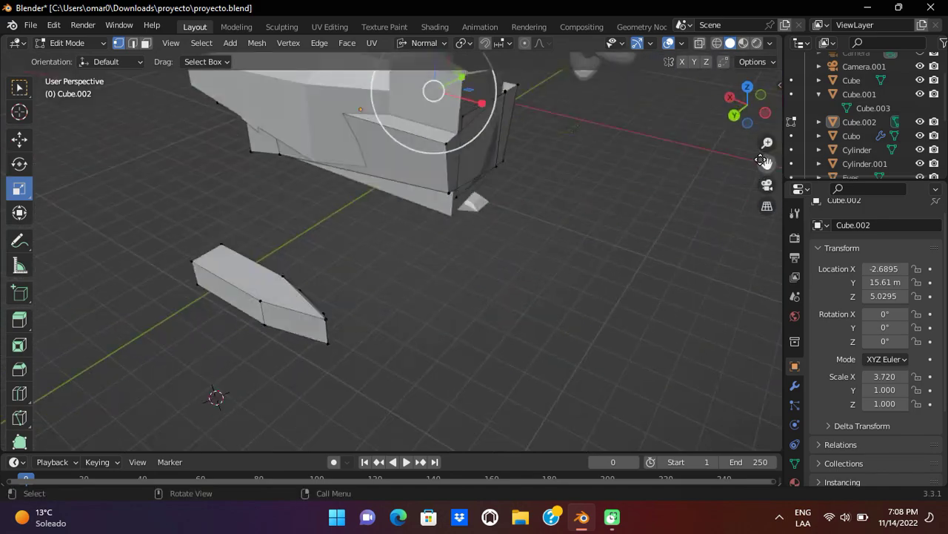